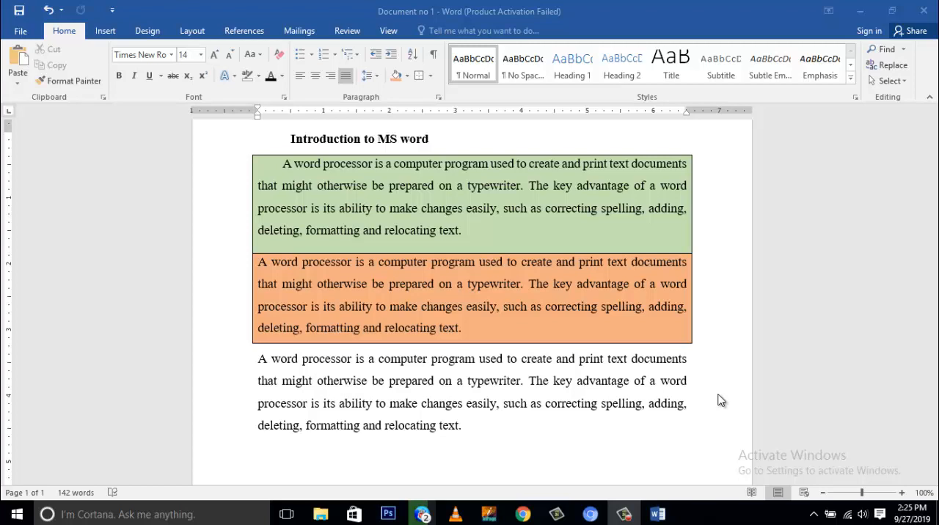
# Add the line "Names of cities of Pakistan" below the last paragraph and begin a new line under it
pyautogui.scroll(-2, 562, 293)
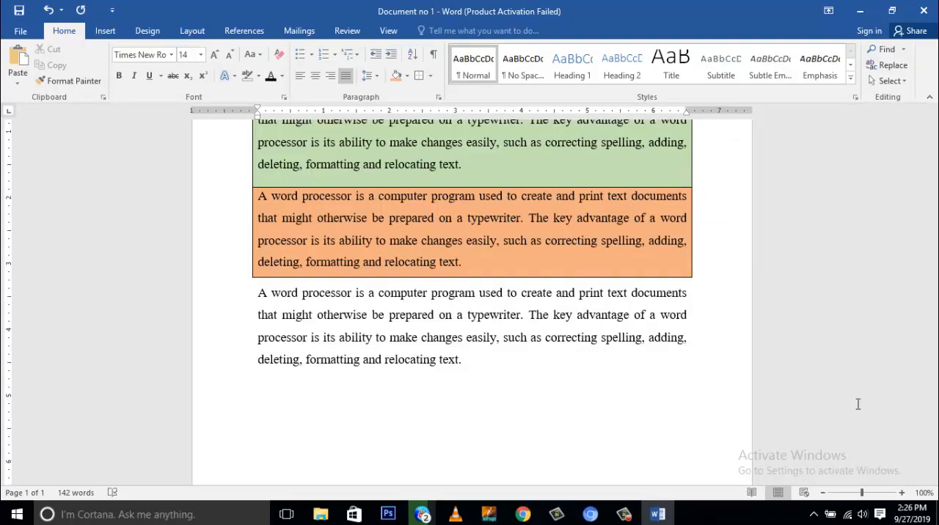
pyautogui.write('ames of cities of Pakistan')
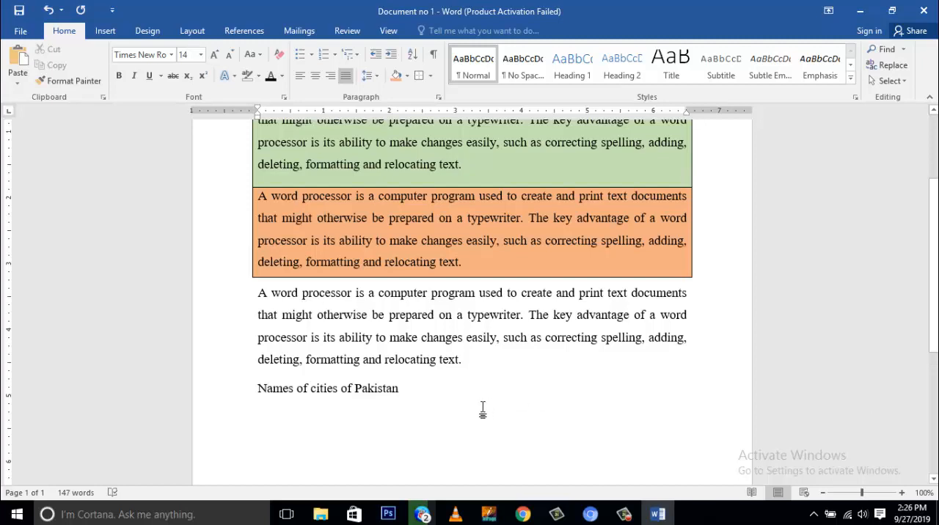
pyautogui.press('Return')
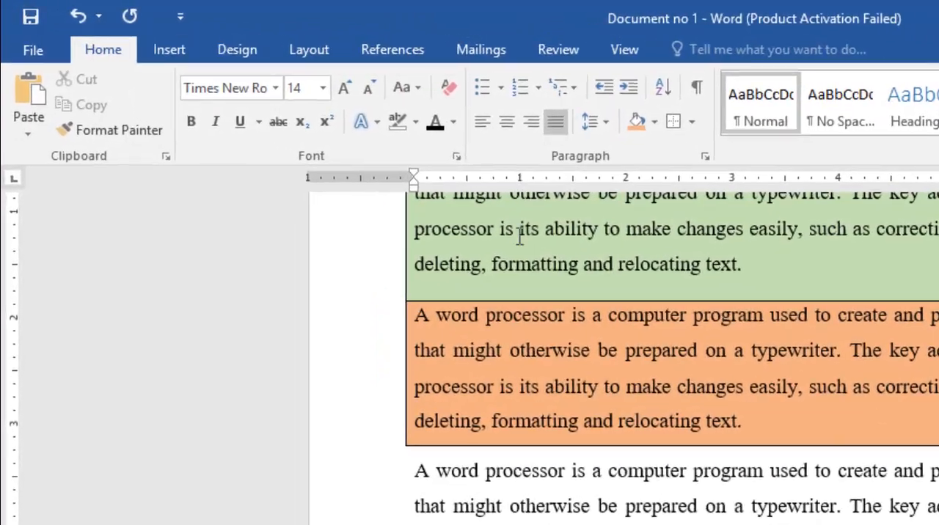
# Start a check-mark bulleted list under the cities line with the entries Karachi and Islamabad
pyautogui.click(505, 91)
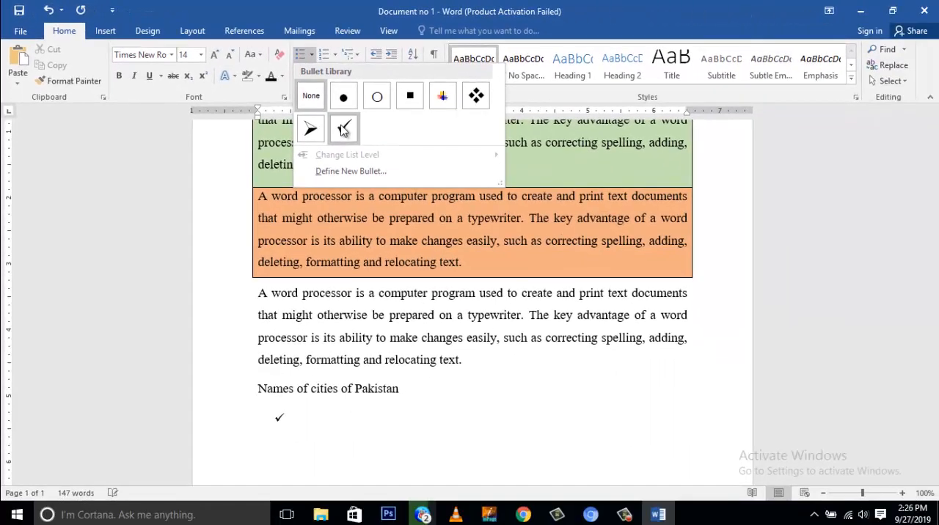
pyautogui.click(344, 130)
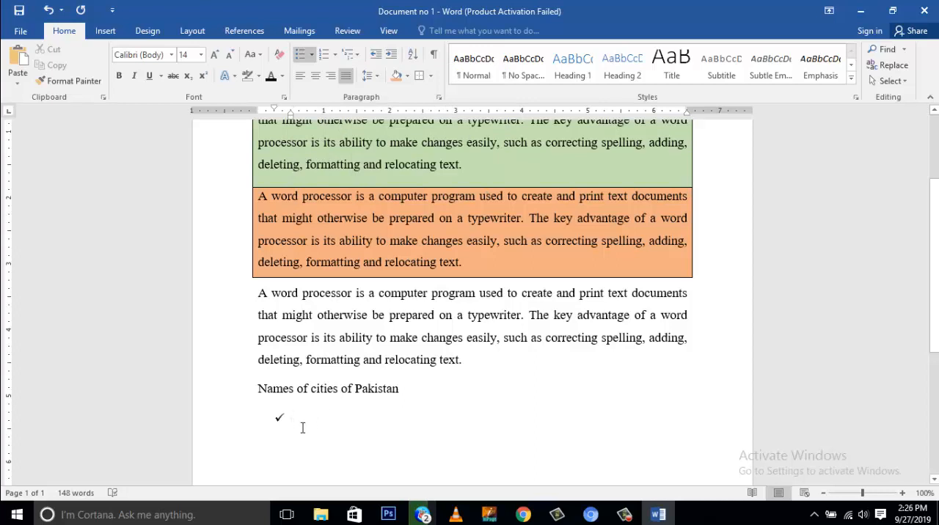
pyautogui.write('Kara')
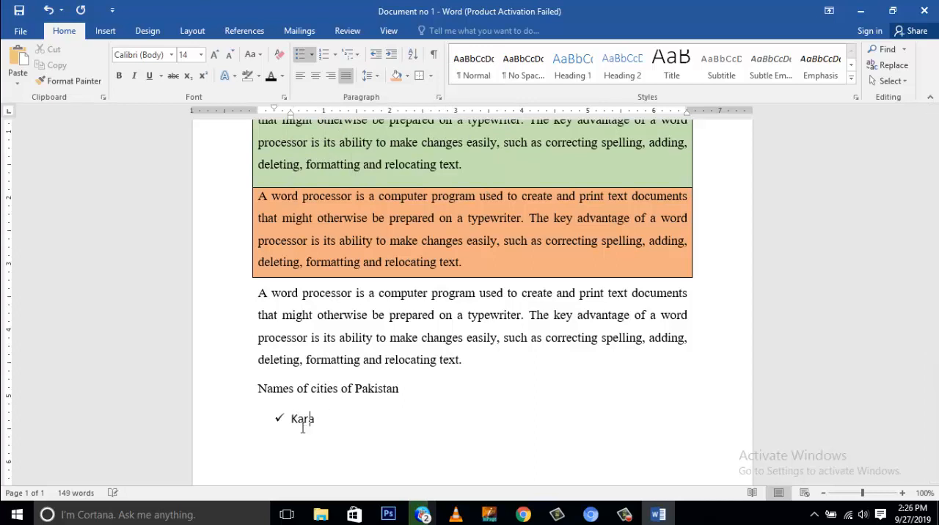
pyautogui.write('chi')
pyautogui.press('Return')
pyautogui.write('Islamabad')
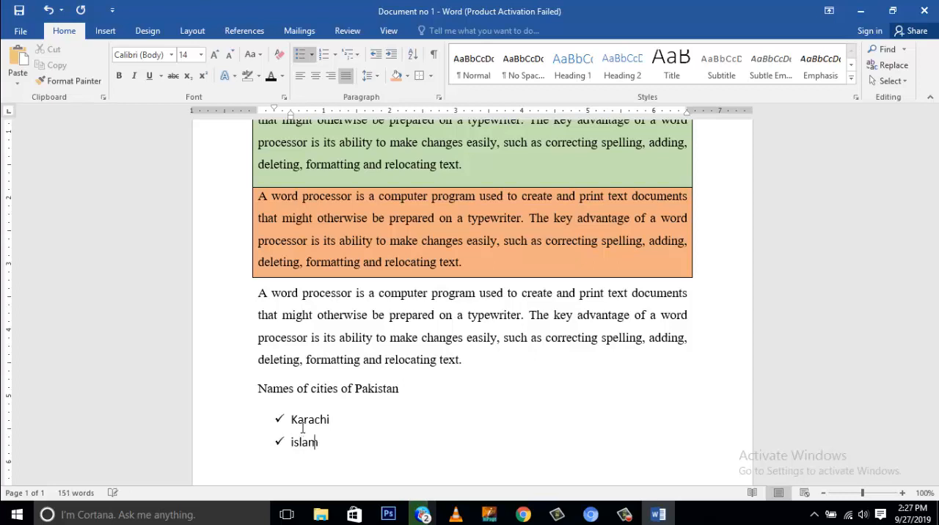
pyautogui.press('Return')
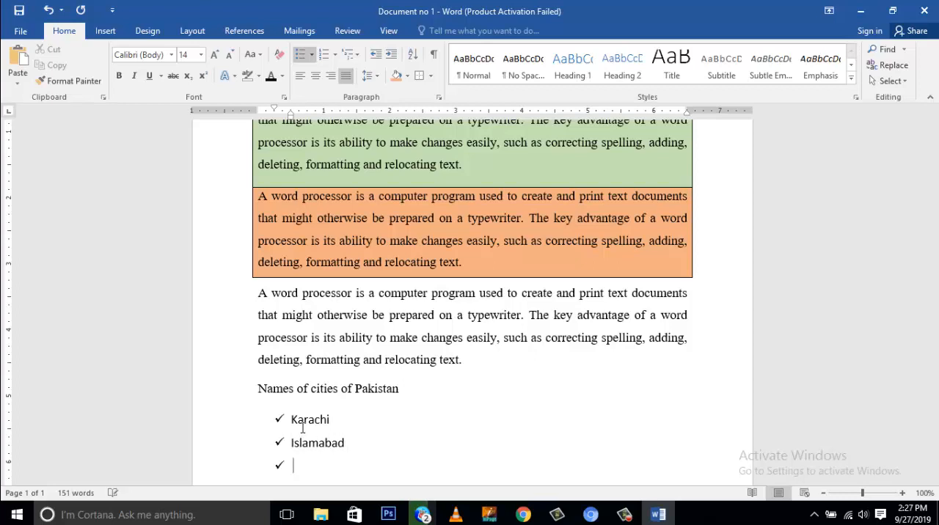
# Add Peshawar and Quetta to the bulleted list, correcting the spelling of Quetta with the suggested word
pyautogui.write('peshawar')
pyautogui.press('Return')
pyautogui.write('Que')
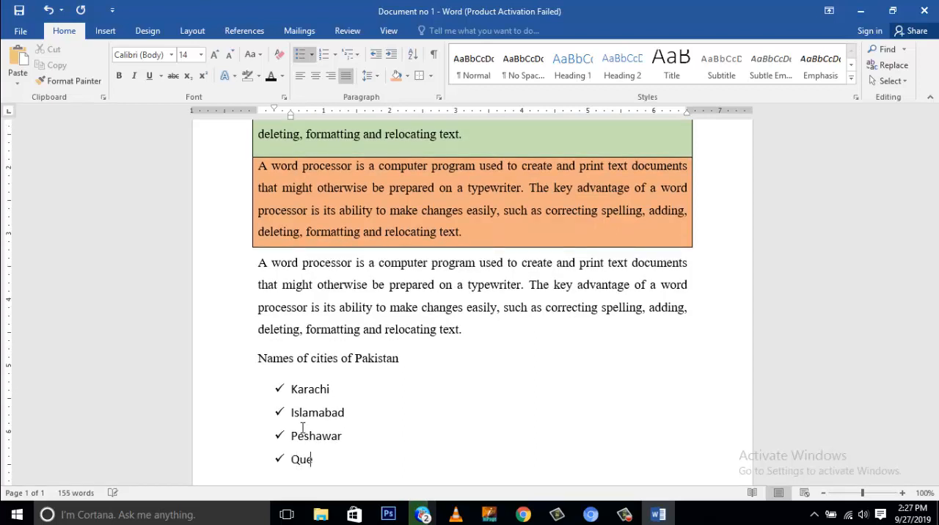
pyautogui.write('eta')
pyautogui.rightClick(322, 464)
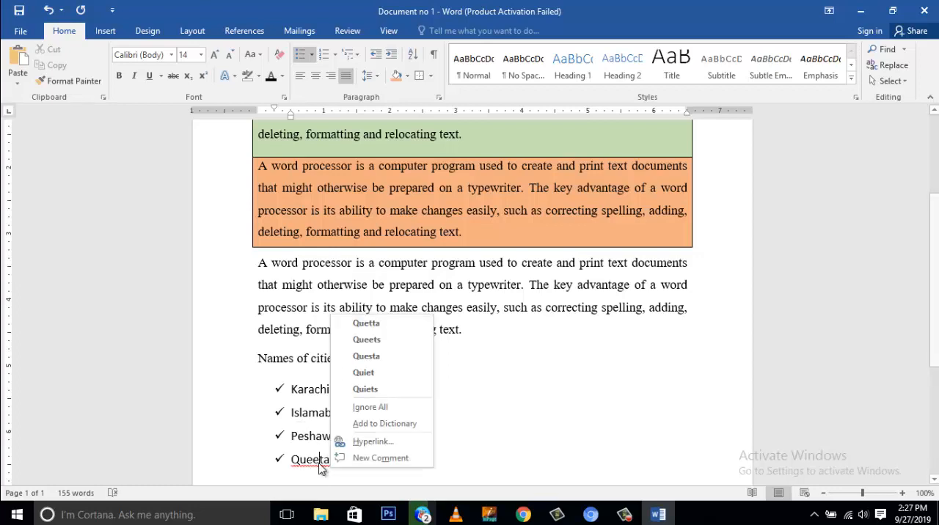
pyautogui.click(363, 322)
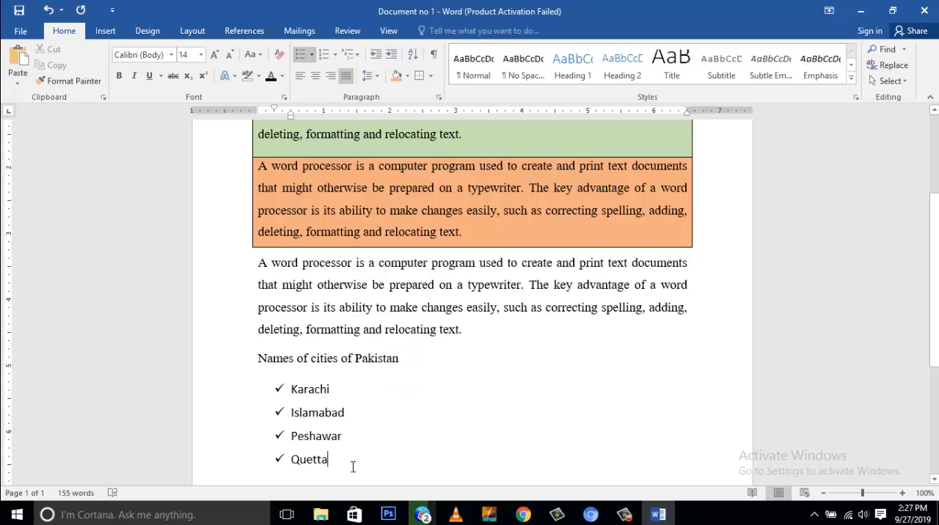
# Add Lahore and Faisalabad as the last two entries of the bulleted list
pyautogui.press('Return')
pyautogui.write('Lahore')
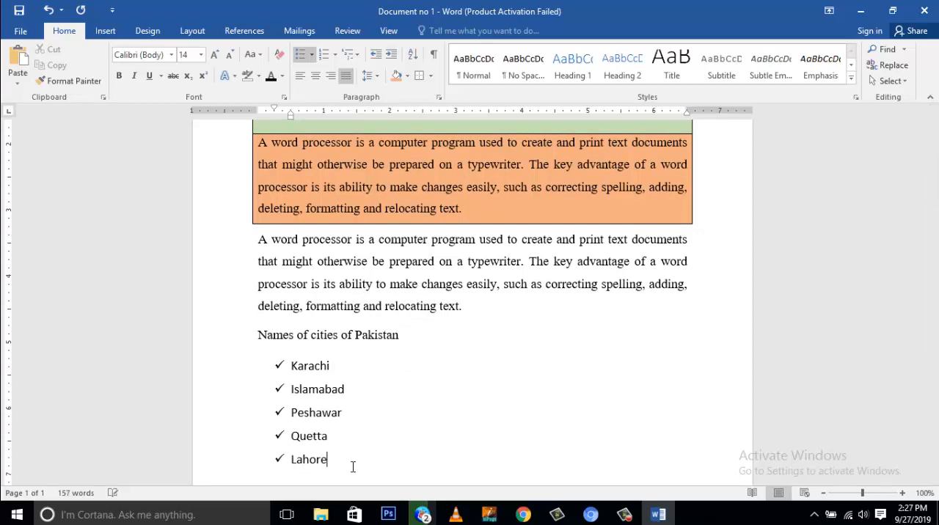
pyautogui.press('Return')
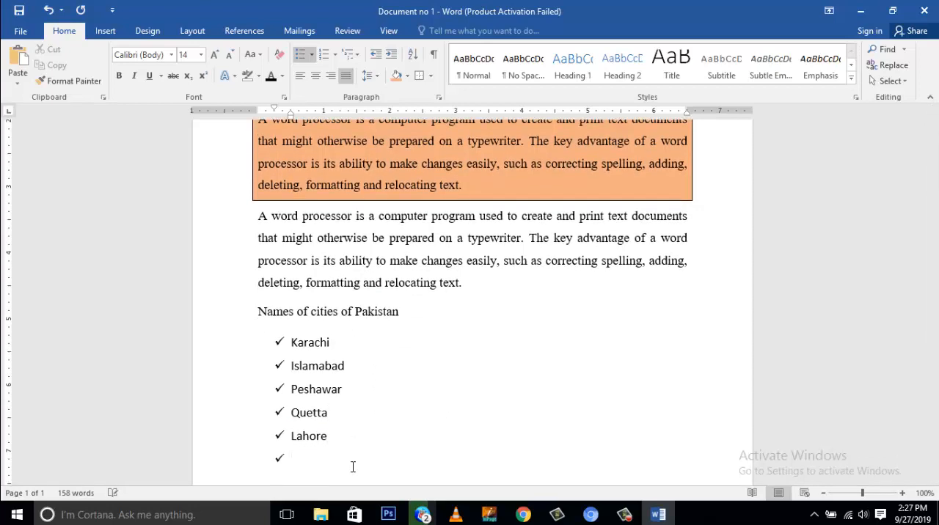
pyautogui.write('Faisalabad')
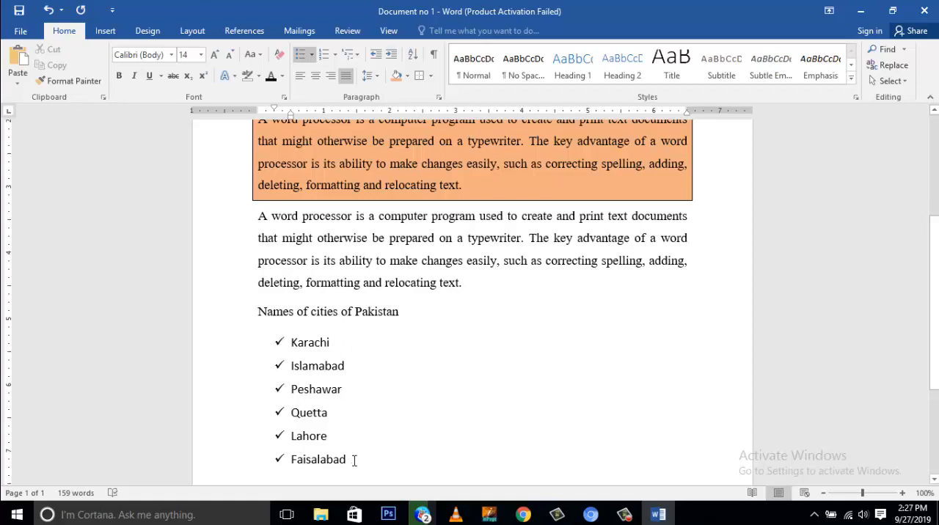
# Change the bullets of all six cities to the four-diamond style
pyautogui.moveTo(350, 466); pyautogui.dragTo(297, 344)
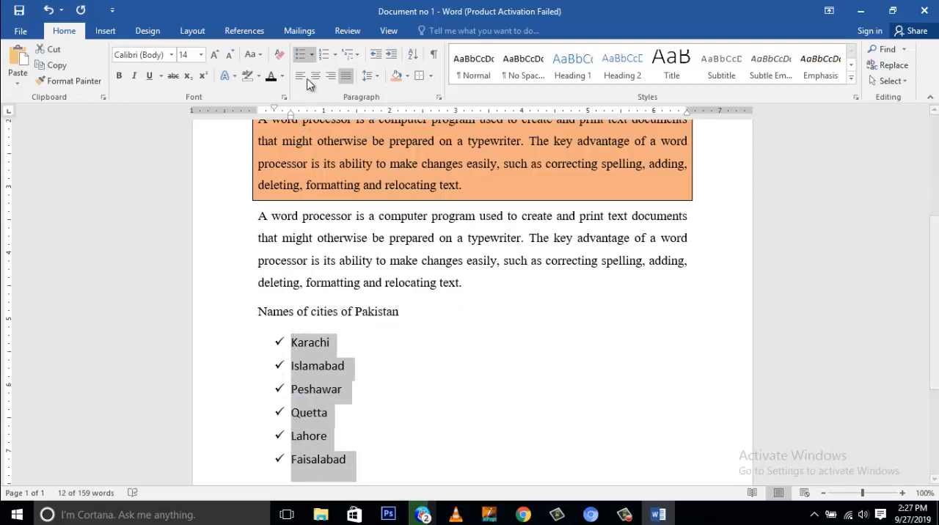
pyautogui.click(311, 54)
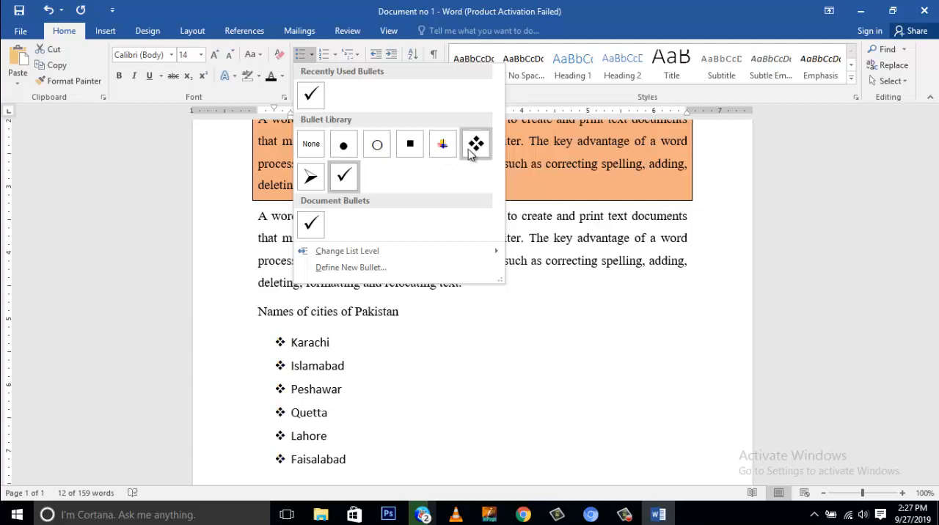
pyautogui.click(475, 145)
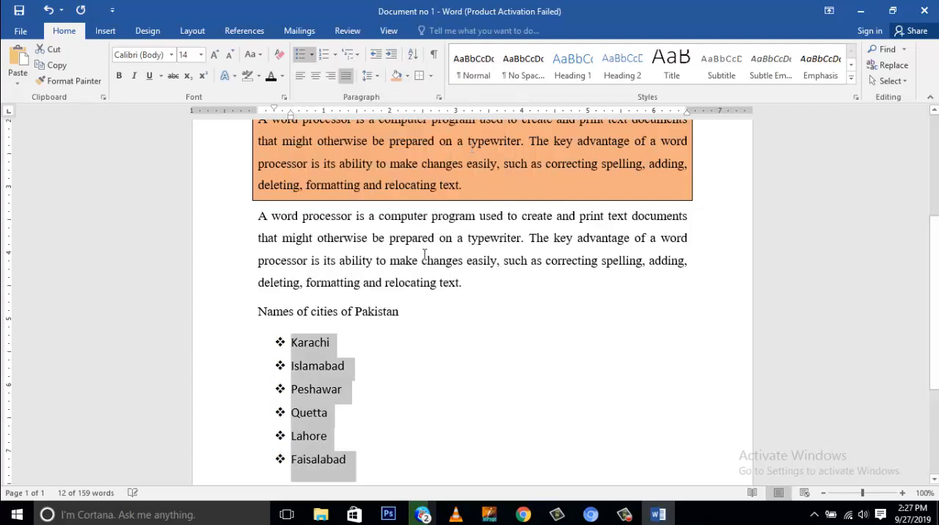
# Remove the bullets from the whole list of cities
pyautogui.moveTo(359, 463); pyautogui.dragTo(290, 341)
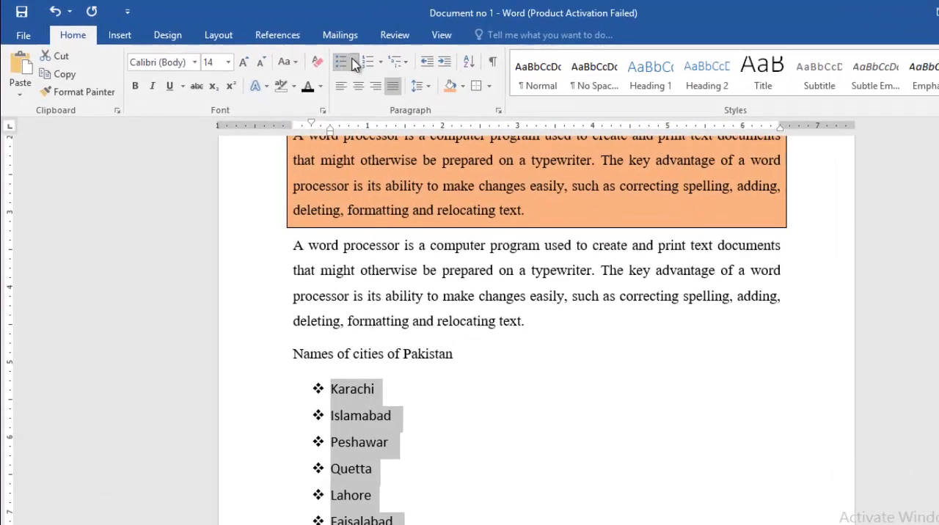
pyautogui.click(355, 63)
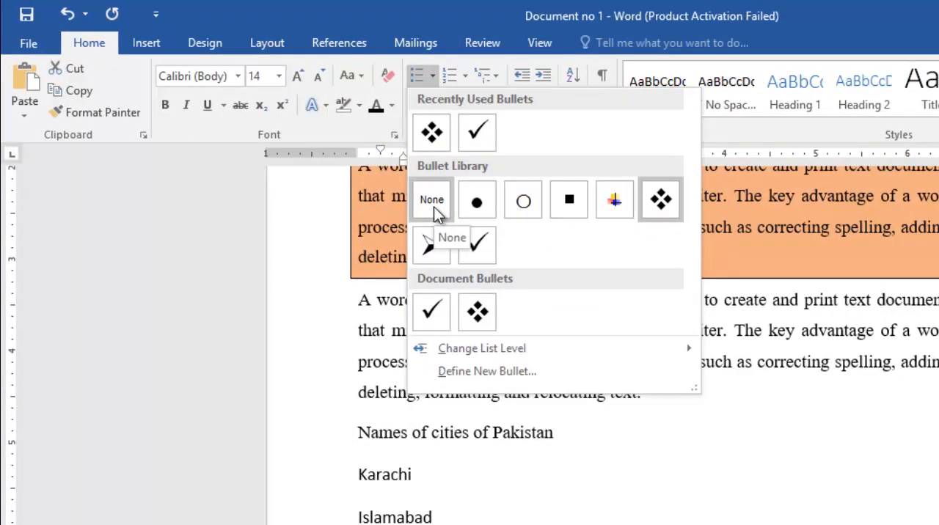
pyautogui.click(433, 204)
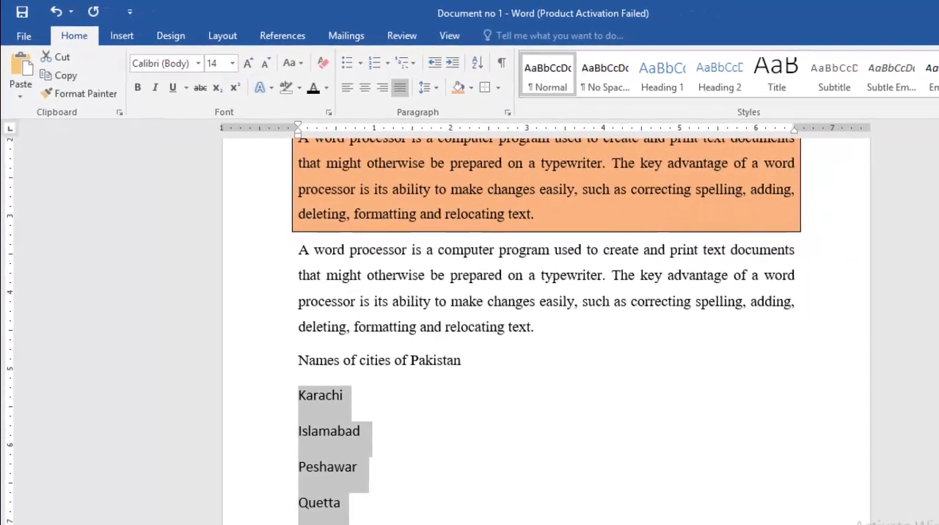
# Define a new bullet from the Windows logo symbol (Wingdings, character code 255) and apply it to the cities Karachi through Lahore
pyautogui.click(330, 518)
pyautogui.moveTo(312, 490); pyautogui.dragTo(282, 355)
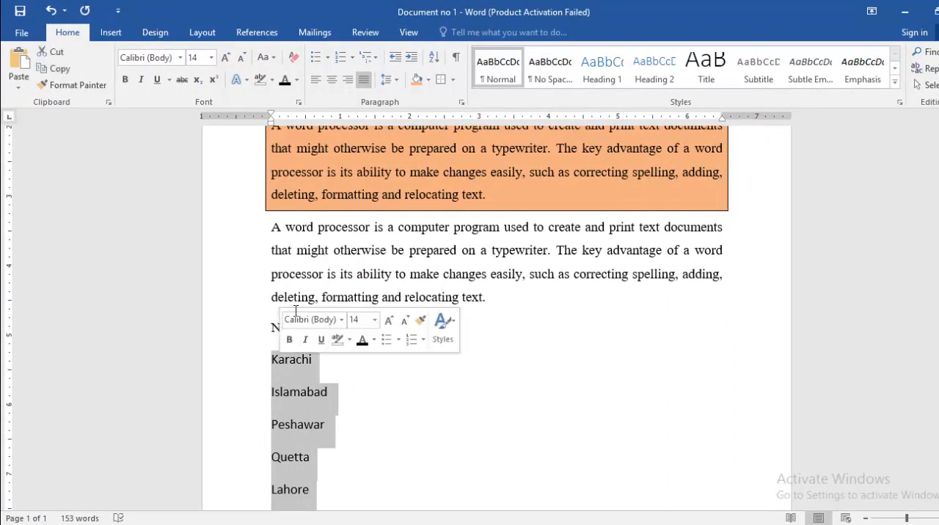
pyautogui.click(327, 58)
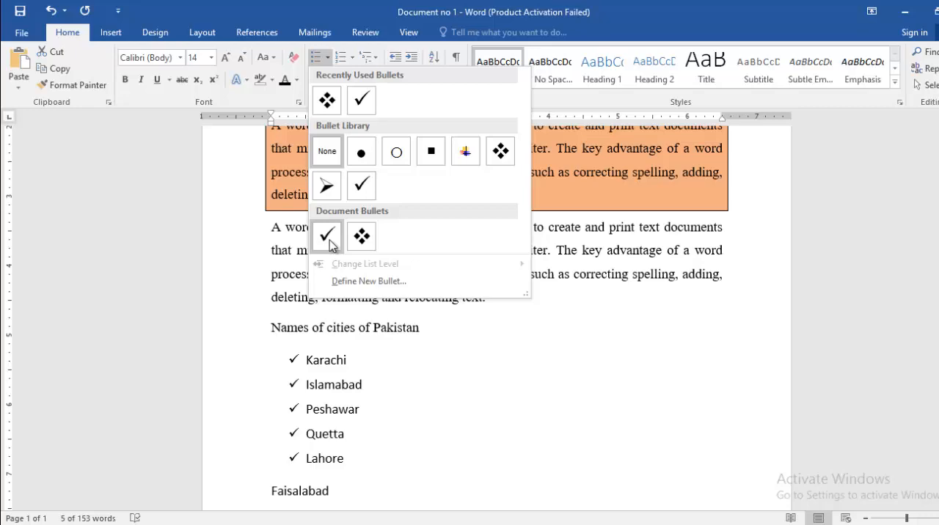
pyautogui.click(344, 280)
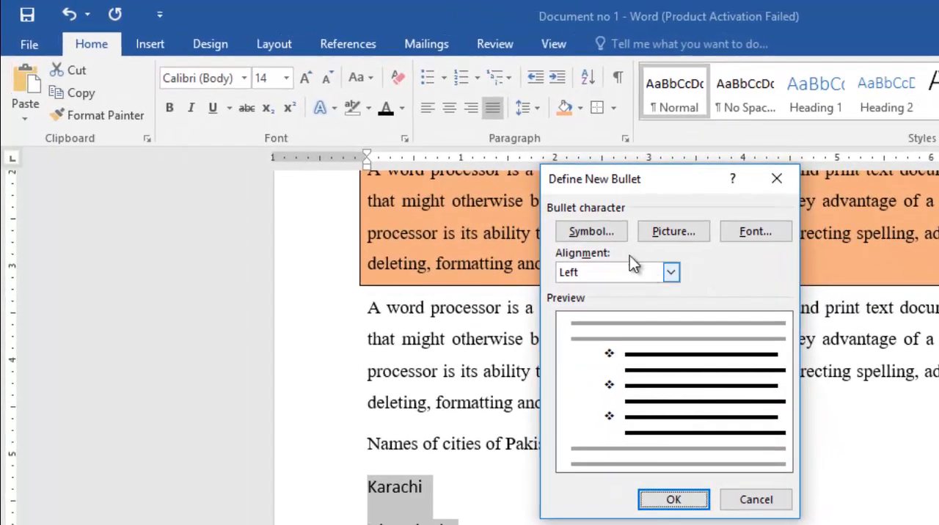
pyautogui.click(591, 232)
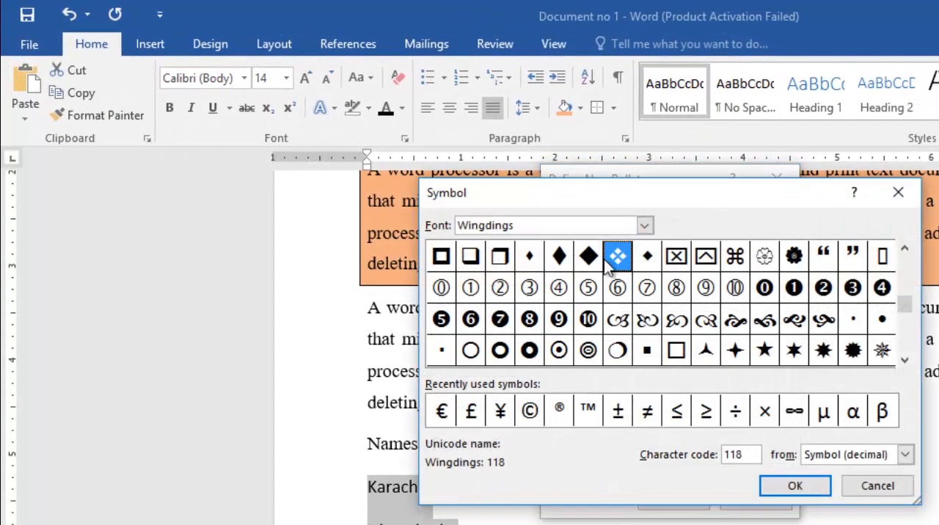
pyautogui.moveTo(642, 202); pyautogui.dragTo(768, 196)
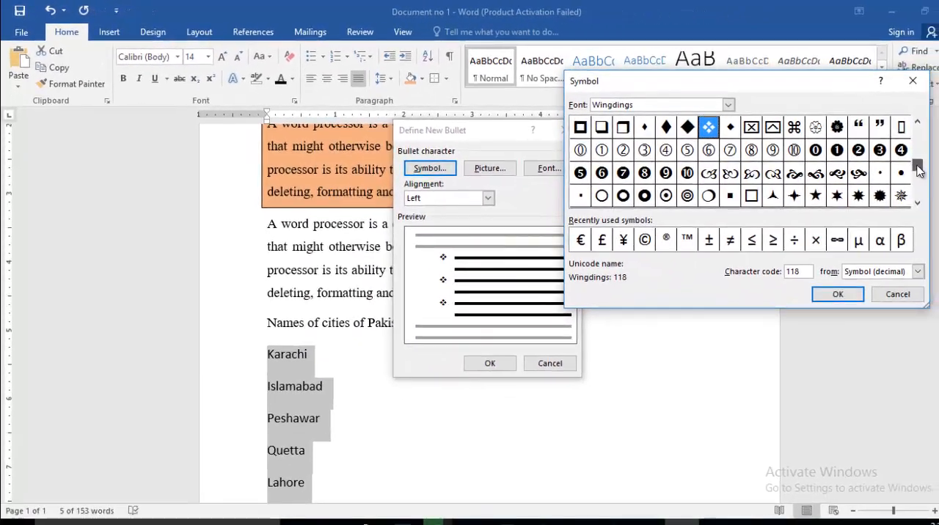
pyautogui.moveTo(916, 182); pyautogui.dragTo(916, 185)
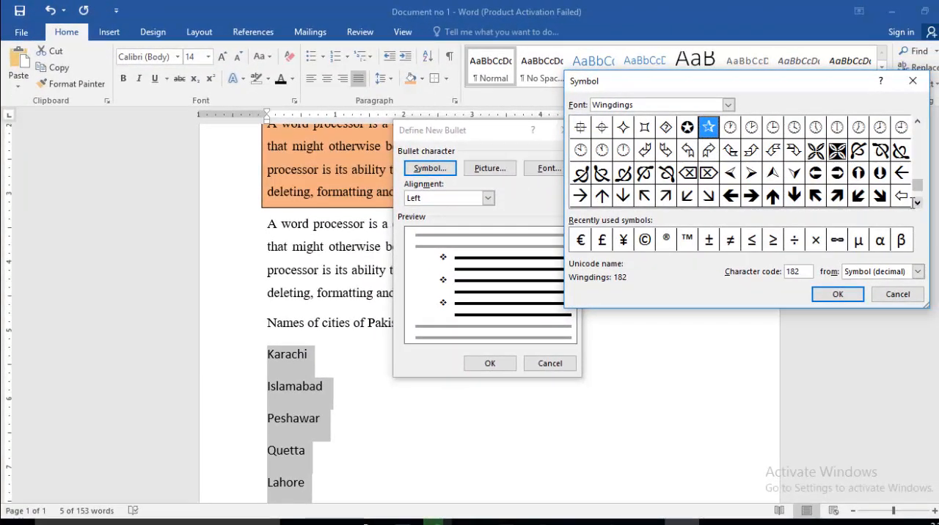
pyautogui.click(582, 198)
pyautogui.click(602, 152)
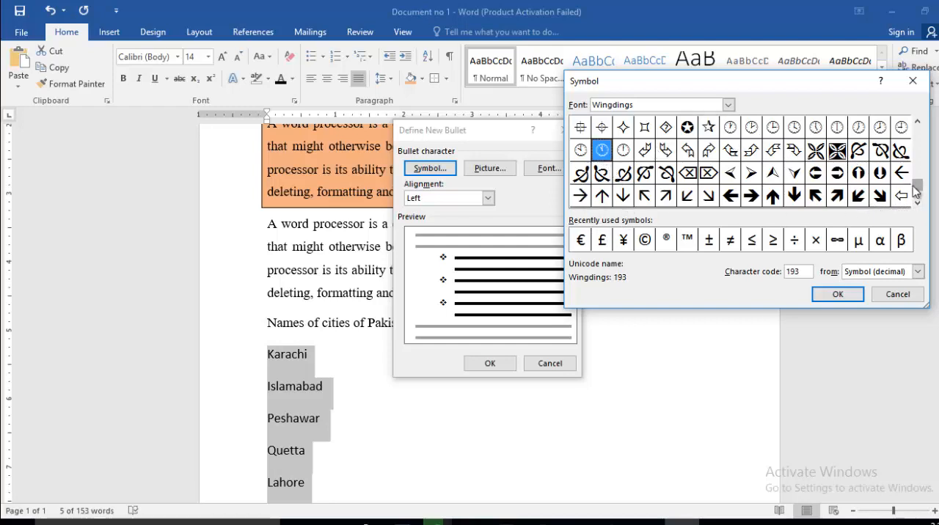
pyautogui.moveTo(915, 190); pyautogui.dragTo(918, 203)
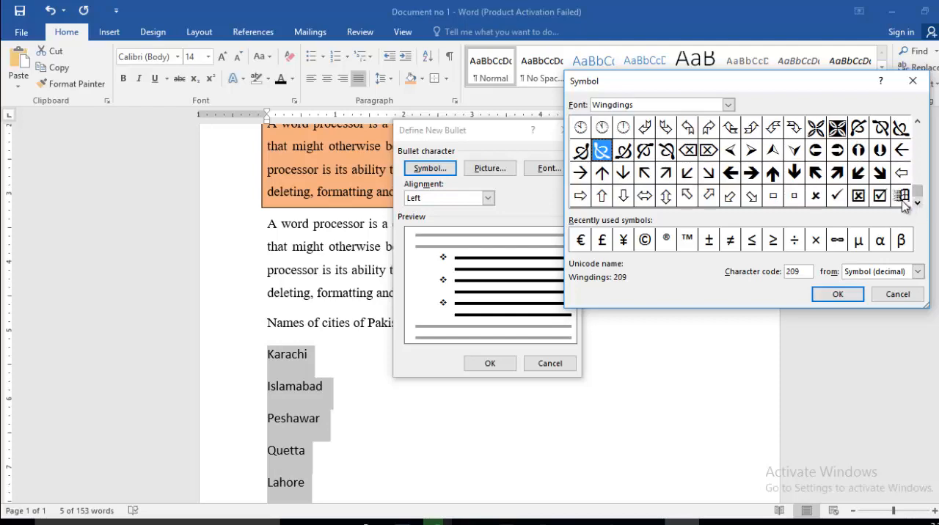
pyautogui.click(903, 200)
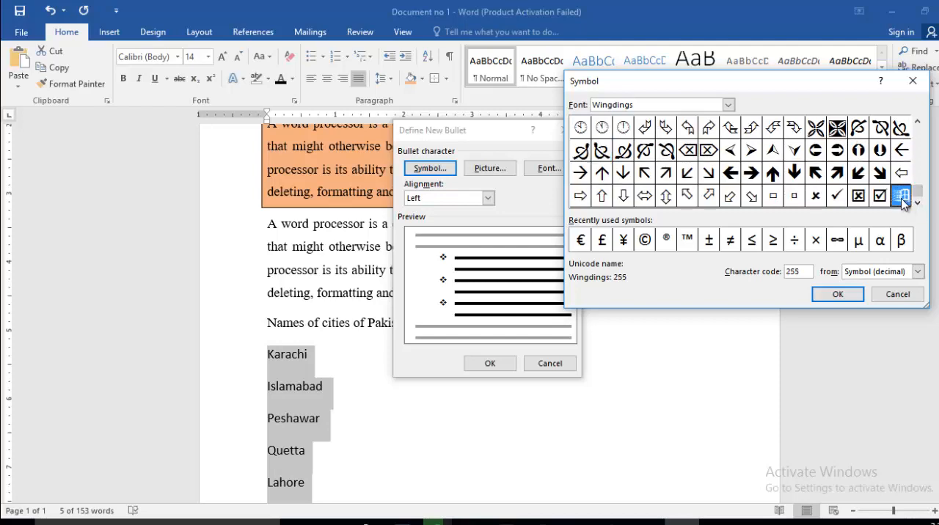
pyautogui.click(835, 296)
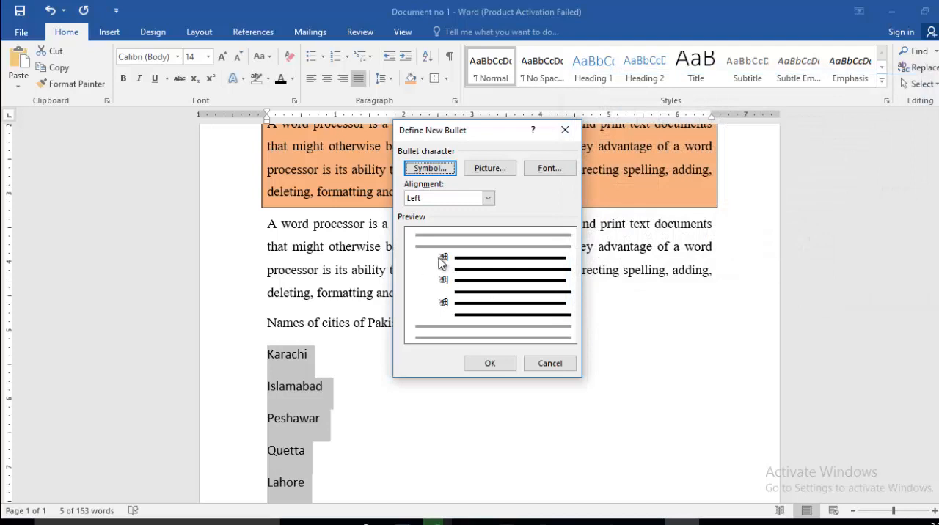
pyautogui.click(489, 363)
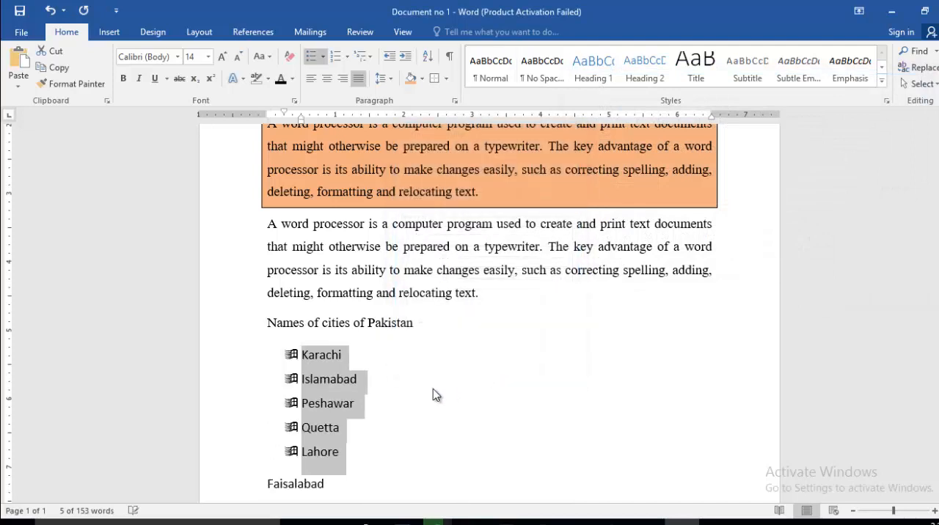
pyautogui.click(362, 363)
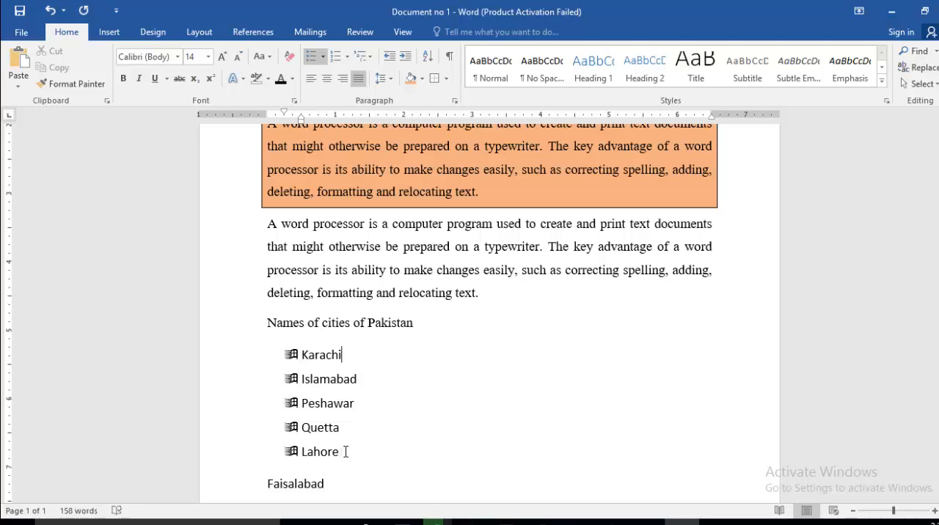
# Select the six cities and view the picture sources offered for defining a new bullet
pyautogui.scroll(-1, 358, 437)
pyautogui.moveTo(329, 454); pyautogui.dragTo(282, 326)
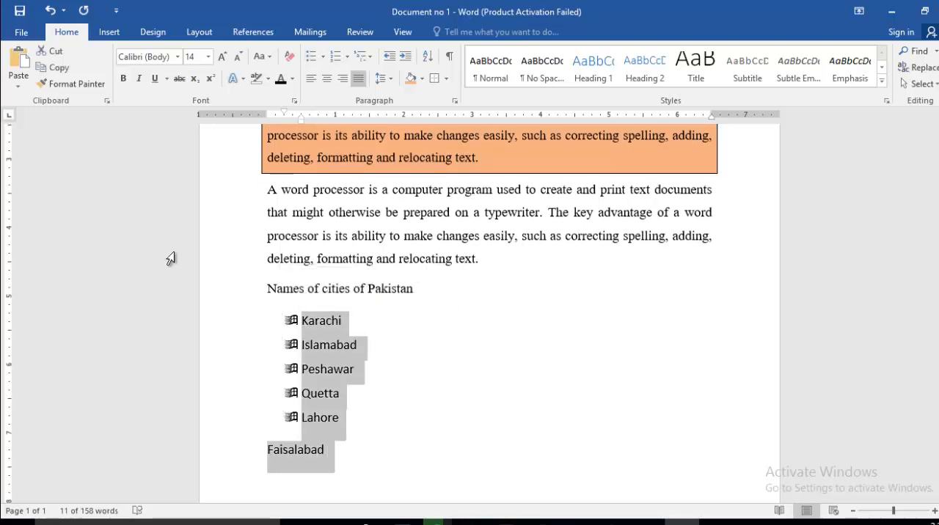
pyautogui.click(323, 57)
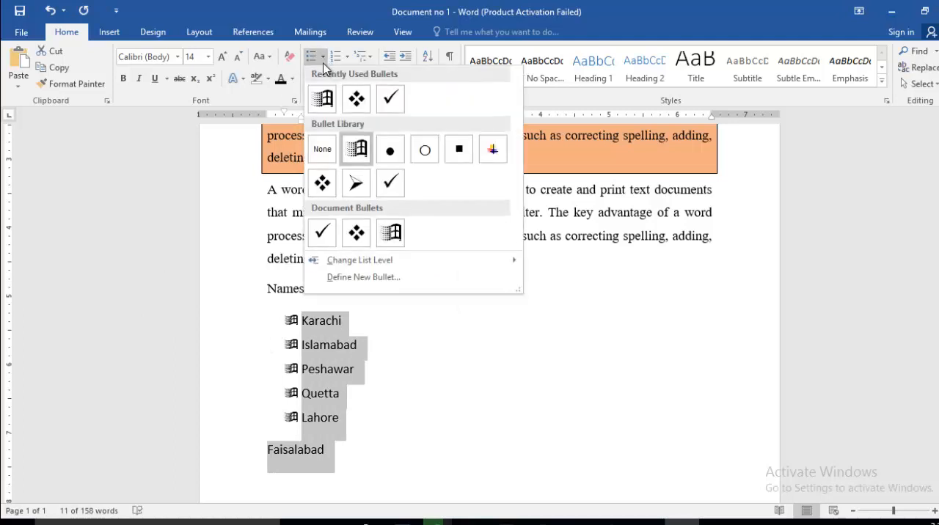
pyautogui.click(358, 277)
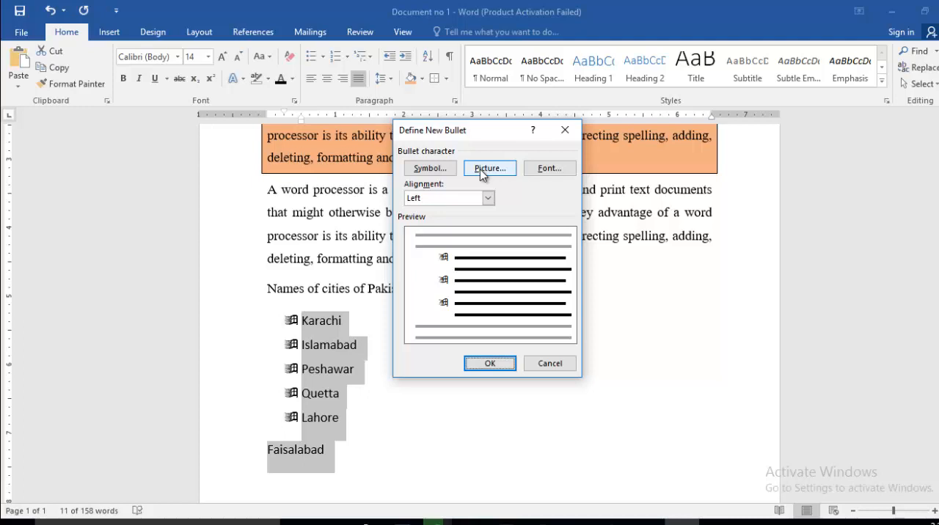
pyautogui.click(481, 172)
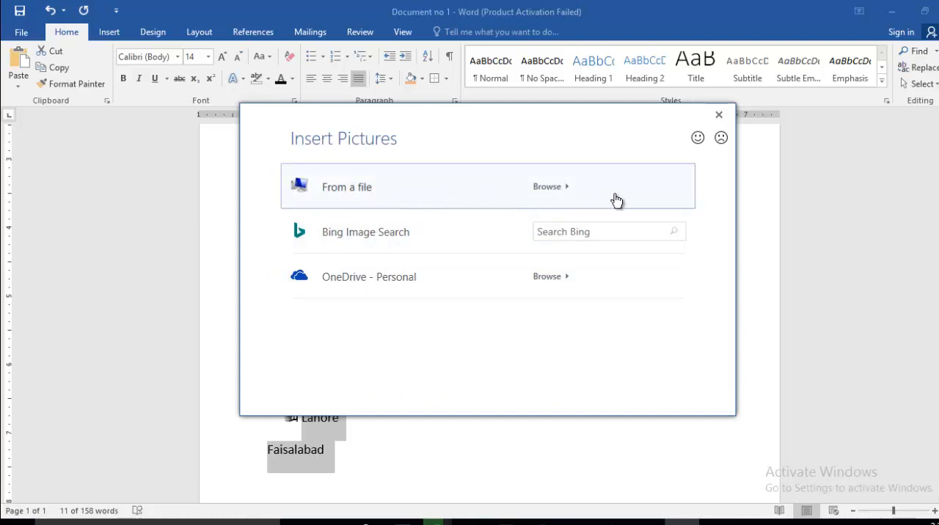
pyautogui.click(720, 117)
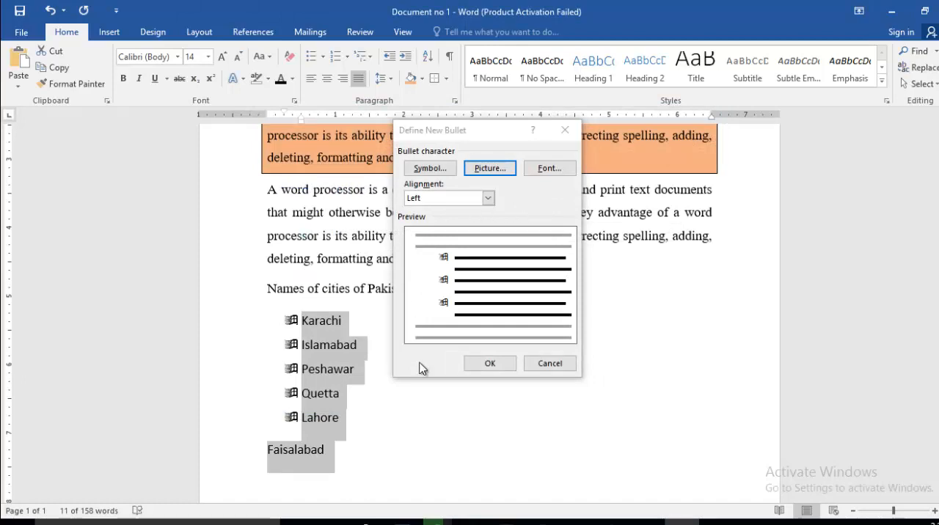
# Examine the Wingdings and recently used symbols offered for a new bullet, such as the euro and copyright signs
pyautogui.click(436, 169)
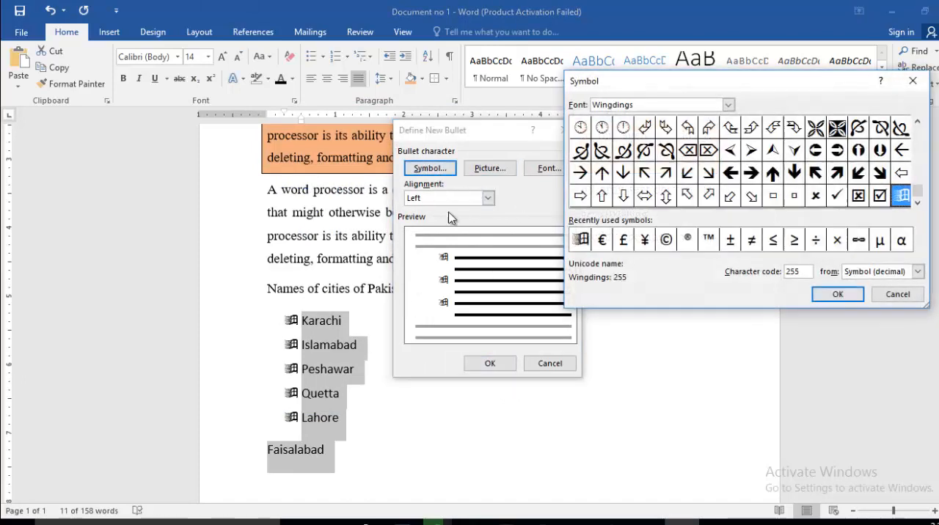
pyautogui.click(602, 240)
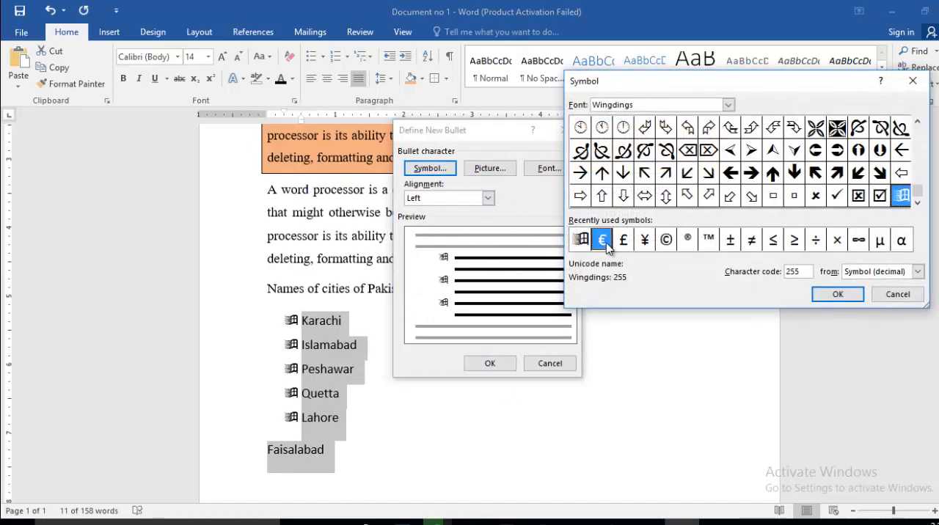
pyautogui.click(668, 242)
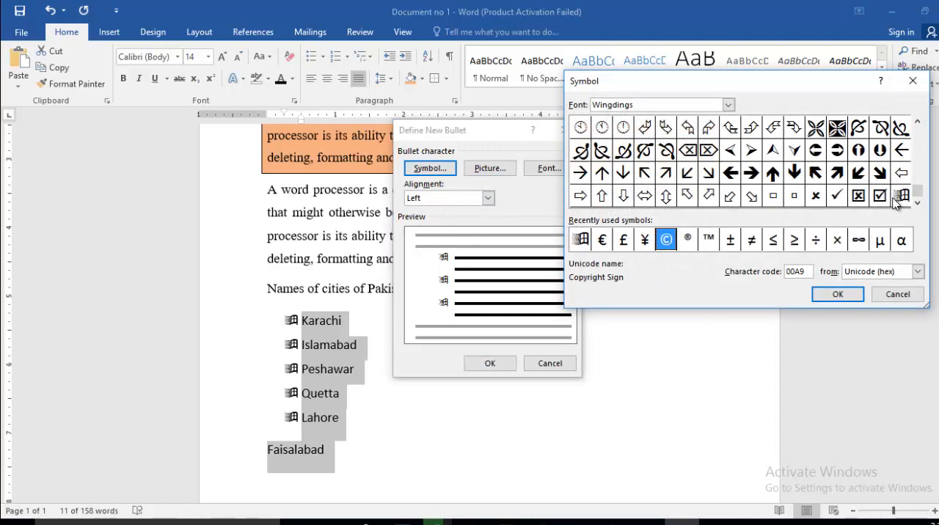
pyautogui.moveTo(916, 182); pyautogui.dragTo(918, 134)
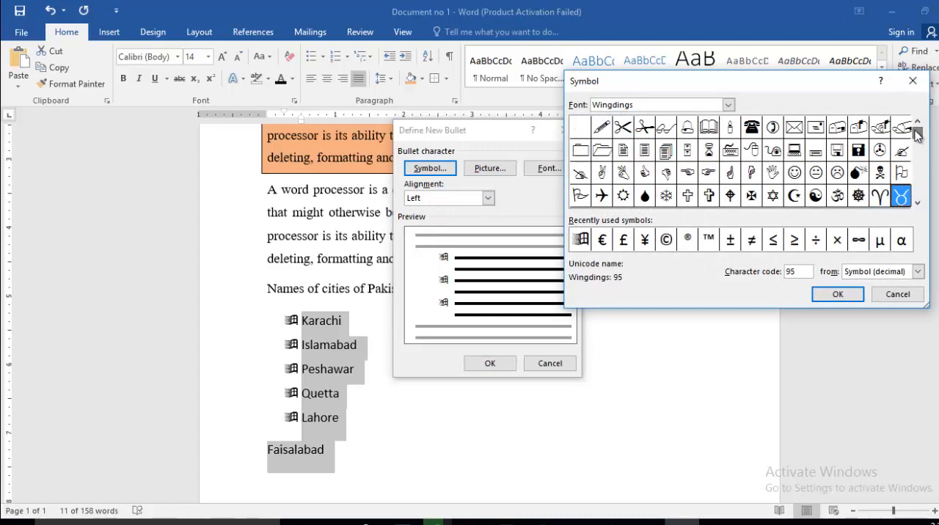
pyautogui.click(897, 294)
pyautogui.click(550, 364)
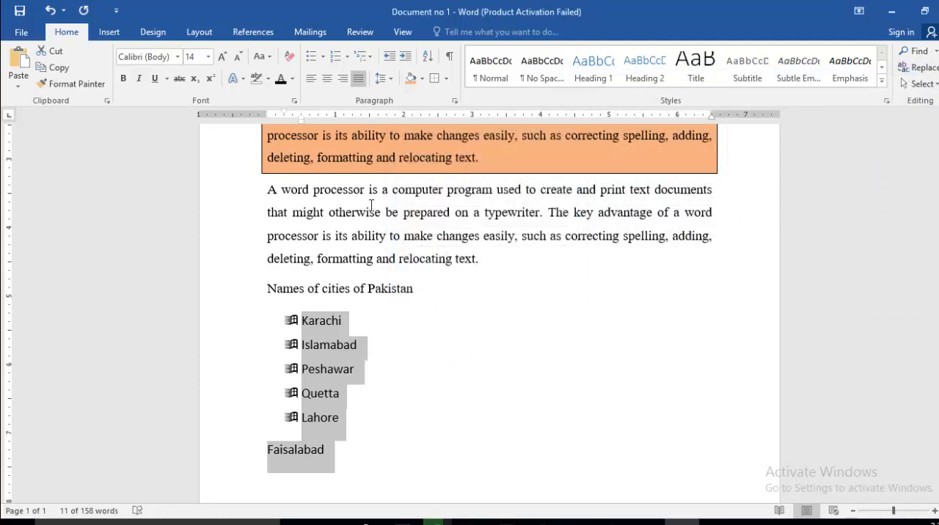
# Apply the arrowhead bullet from the library to all six cities and replace it with 1. 2. 3. numbering
pyautogui.click(325, 59)
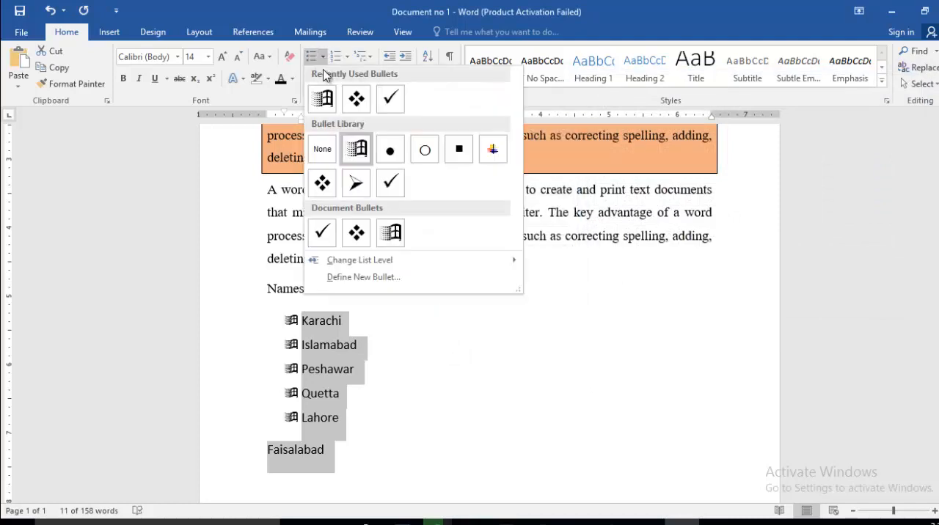
pyautogui.click(363, 188)
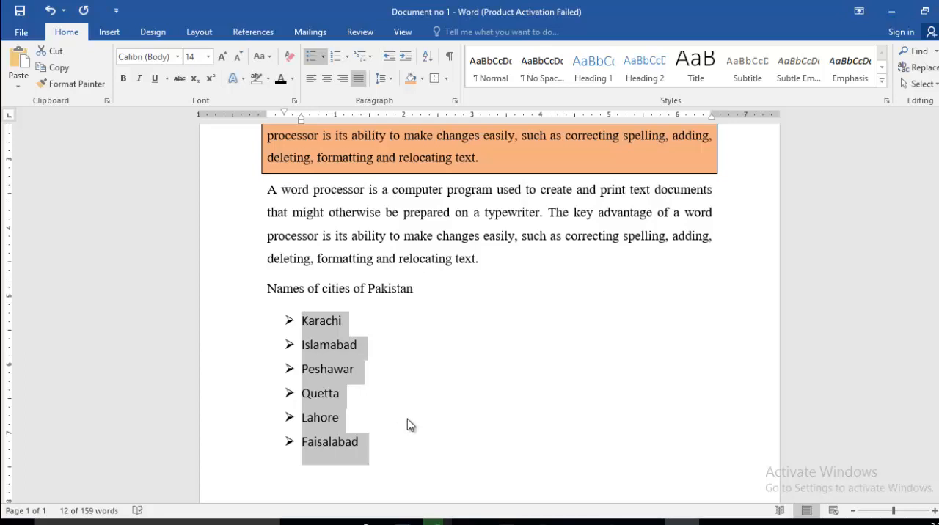
pyautogui.click(348, 57)
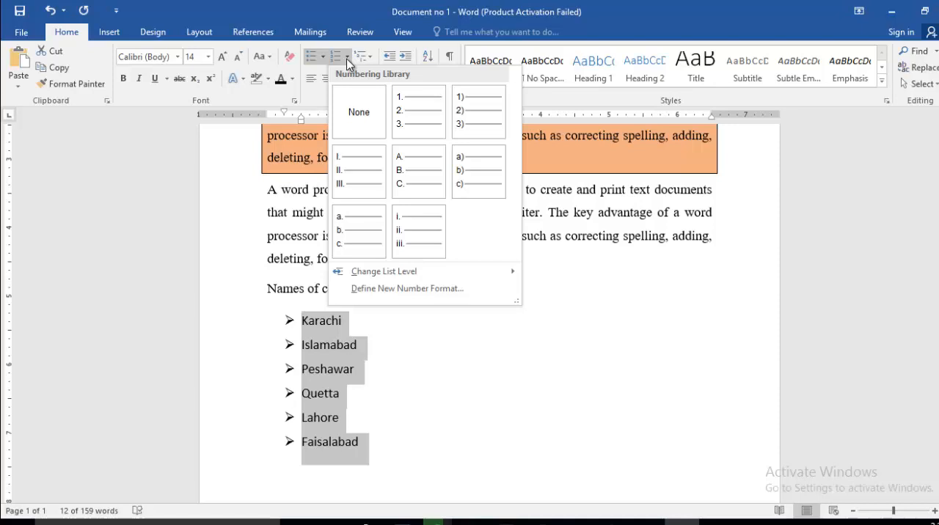
pyautogui.click(417, 118)
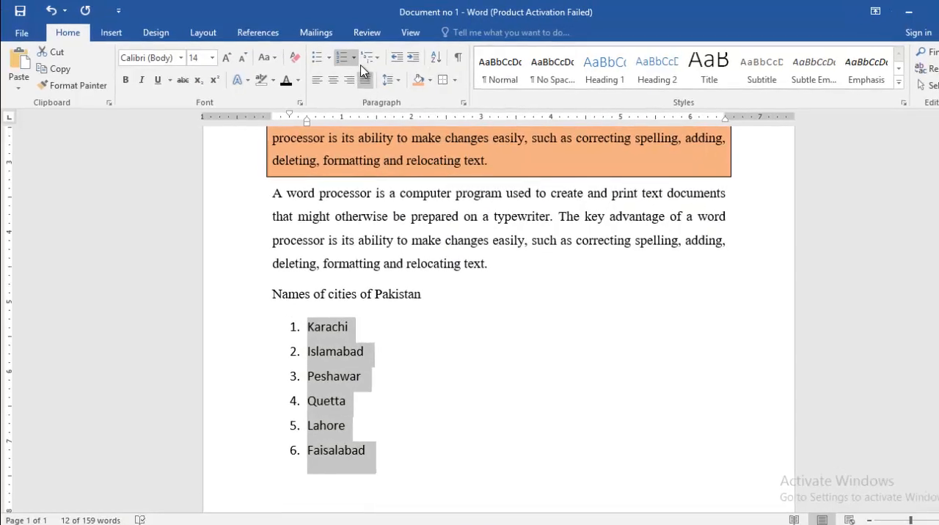
# Change the numbering of all six cities to the uppercase Roman numeral format (I. II. III.)
pyautogui.click(347, 56)
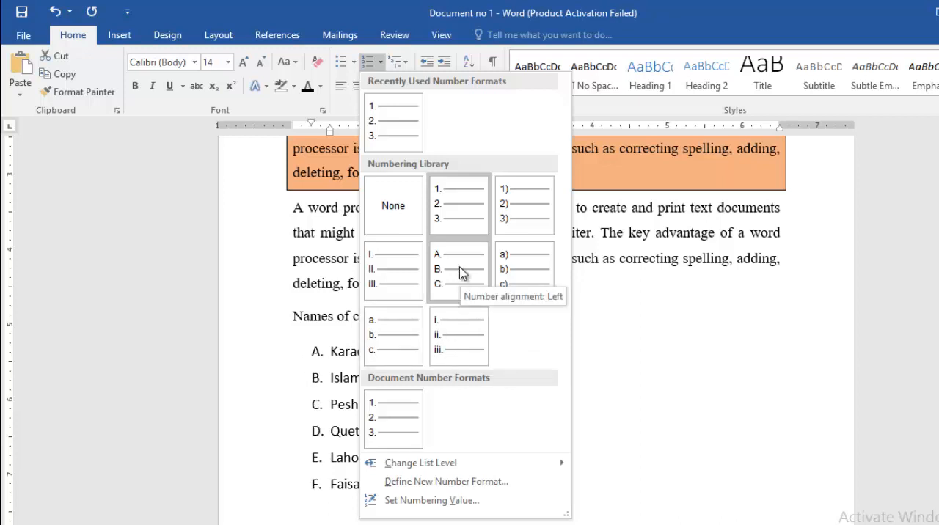
pyautogui.click(406, 259)
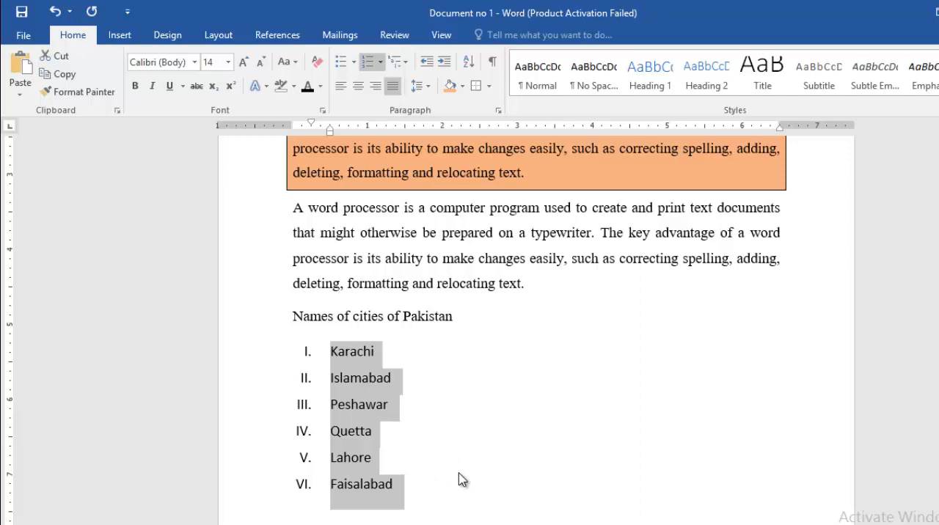
pyautogui.click(337, 357)
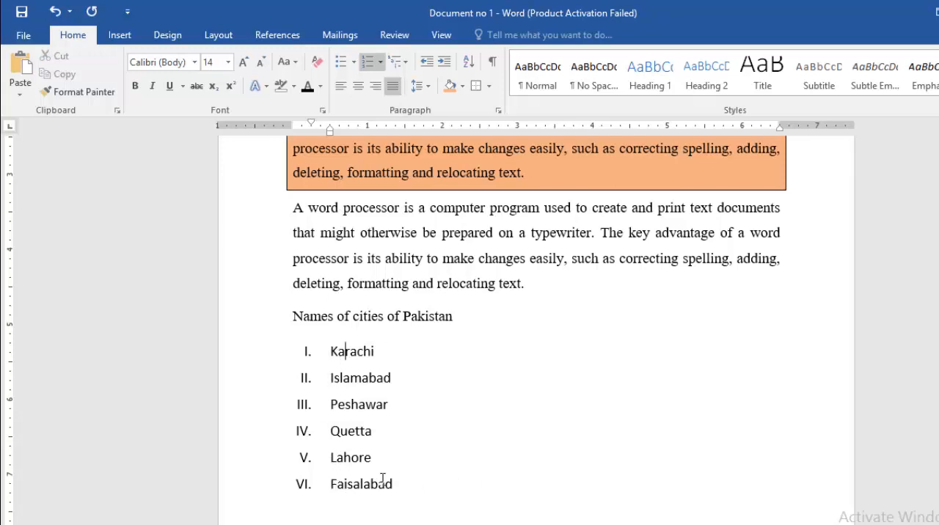
# Sort the six cities alphabetically by paragraph text in ascending order
pyautogui.moveTo(361, 477); pyautogui.dragTo(346, 336)
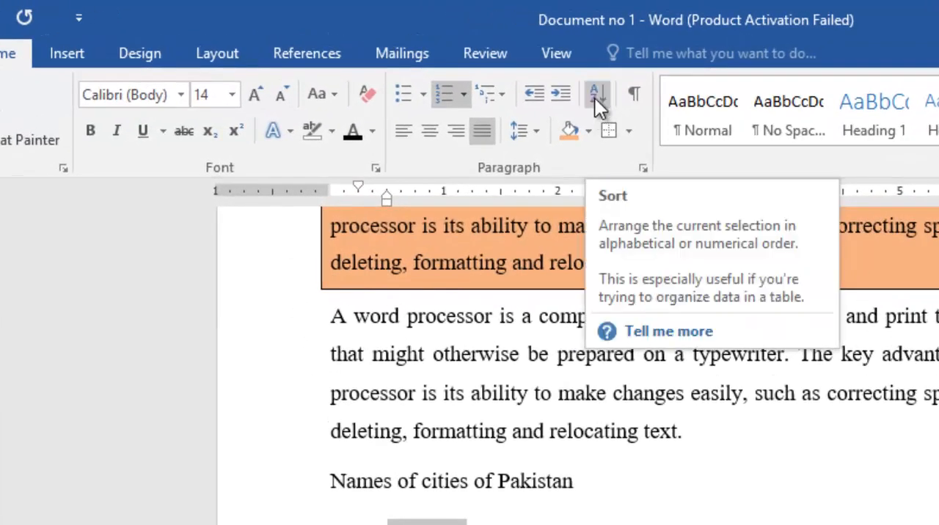
pyautogui.click(596, 100)
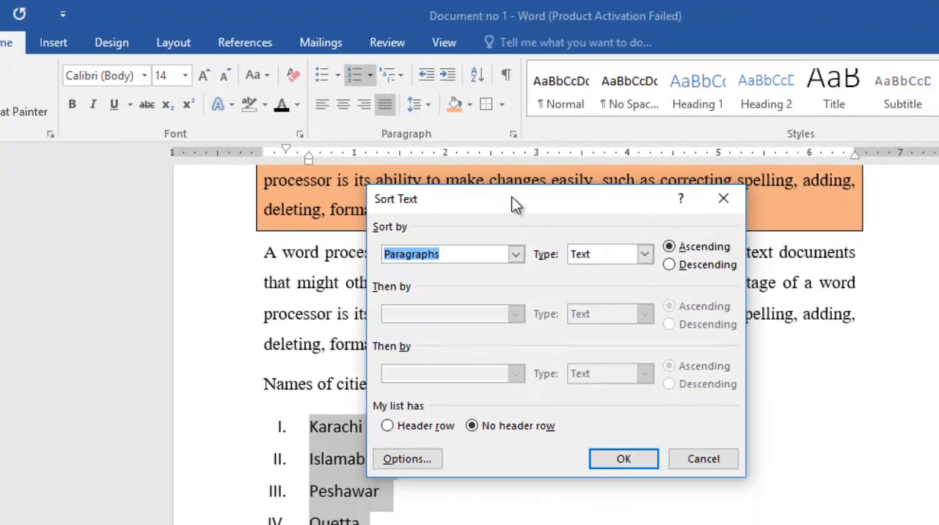
pyautogui.moveTo(511, 196); pyautogui.dragTo(637, 186)
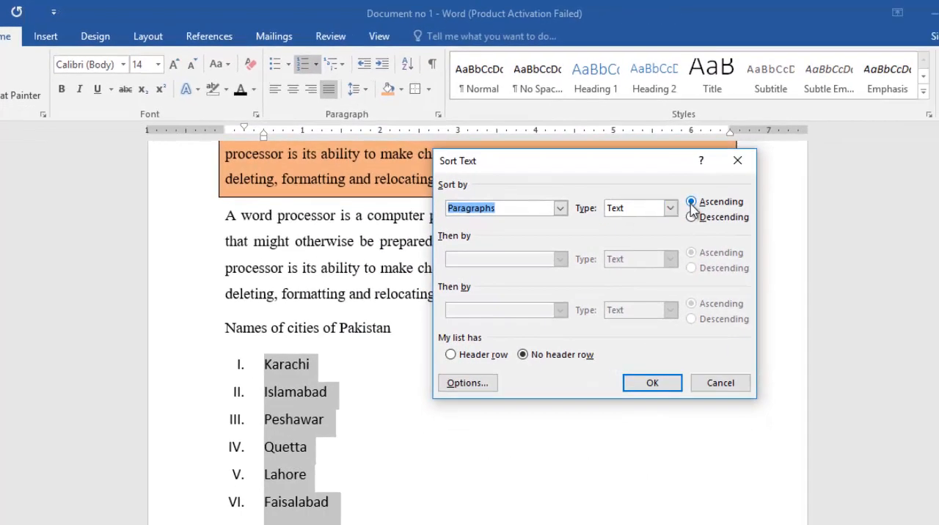
pyautogui.click(650, 383)
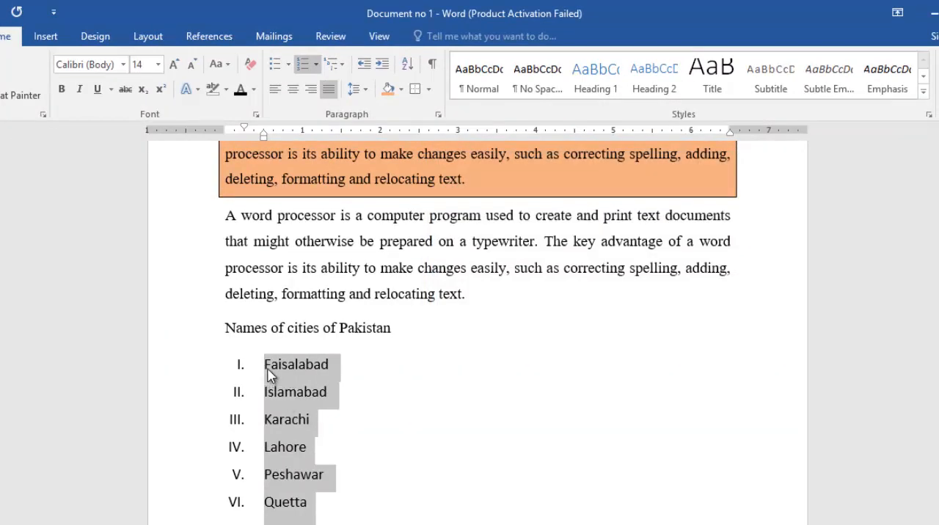
pyautogui.click(270, 377)
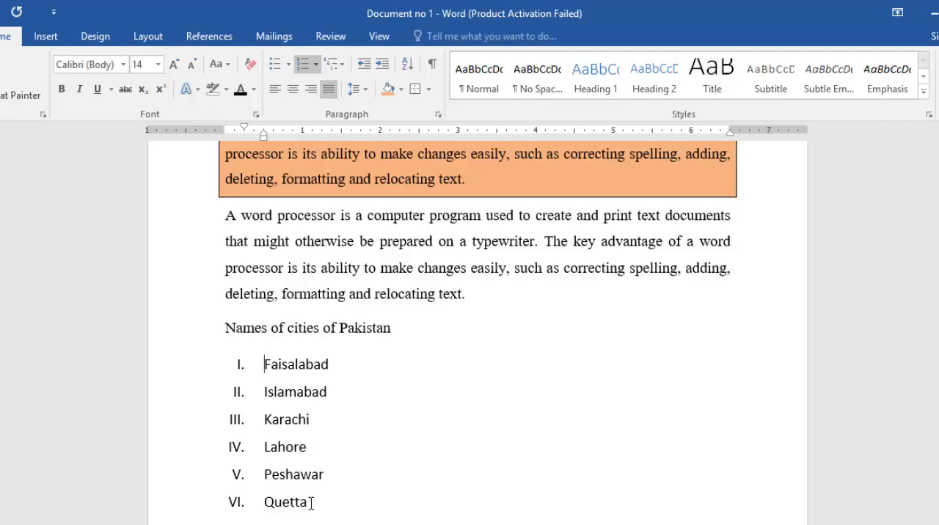
# Sort the six cities by paragraph text in descending order
pyautogui.moveTo(303, 503); pyautogui.dragTo(254, 363)
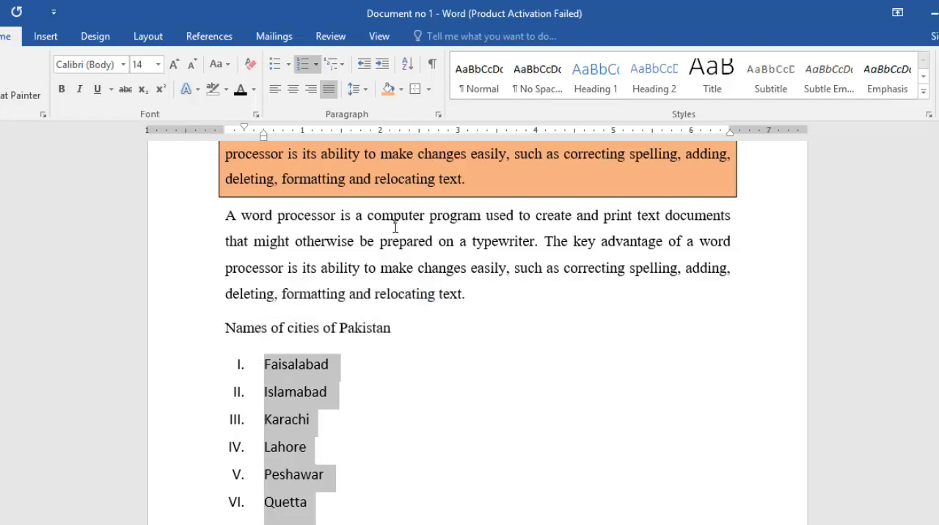
pyautogui.click(408, 64)
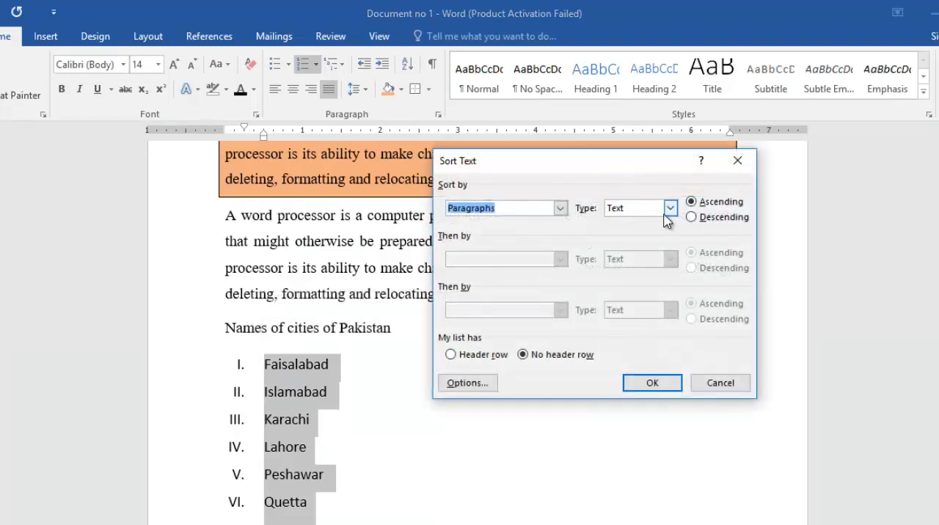
pyautogui.click(691, 217)
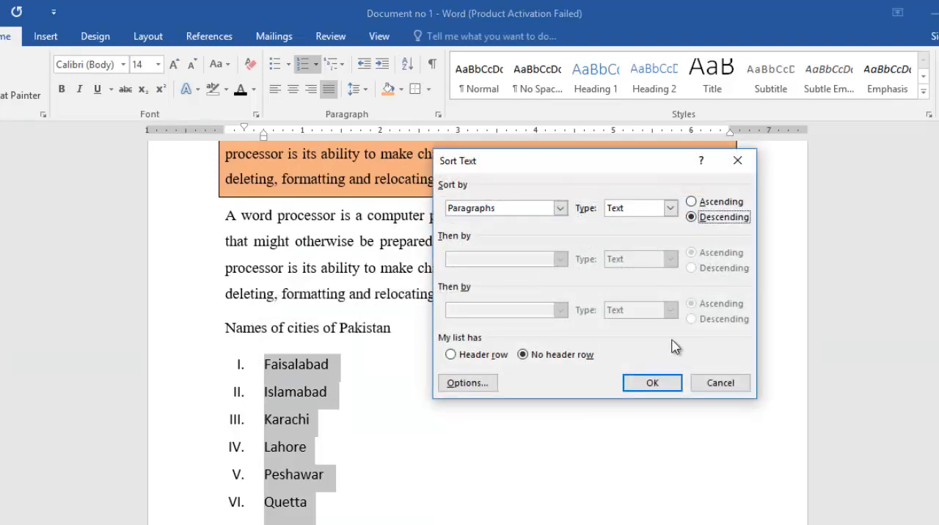
pyautogui.click(654, 385)
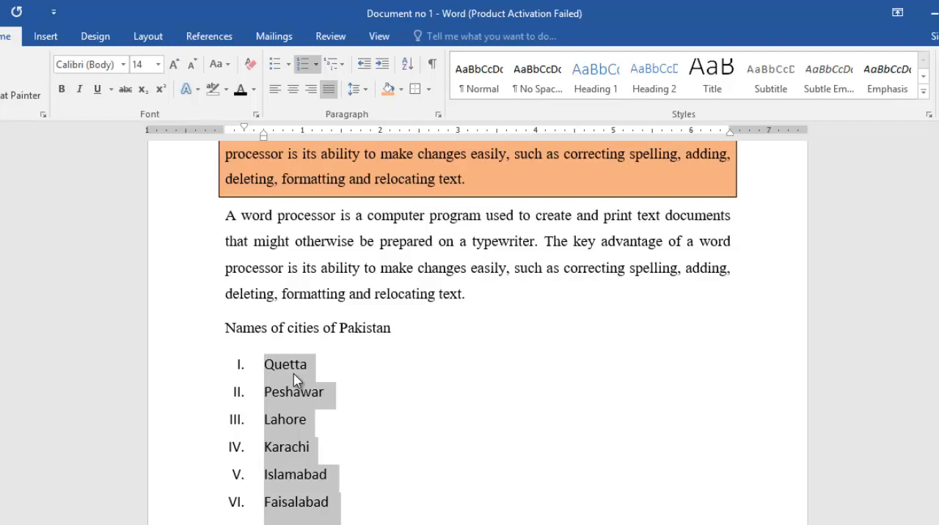
pyautogui.click(365, 486)
# Add Abbottabad as a new numbered entry after Faisalabad
pyautogui.scroll(-2, 361, 498)
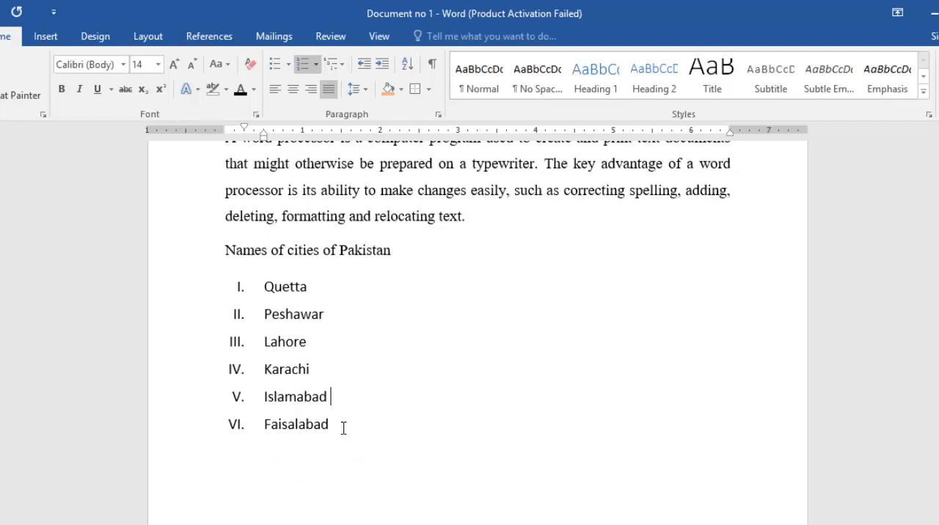
pyautogui.click(342, 429)
pyautogui.press('Return')
pyautogui.write('Abbottabad')
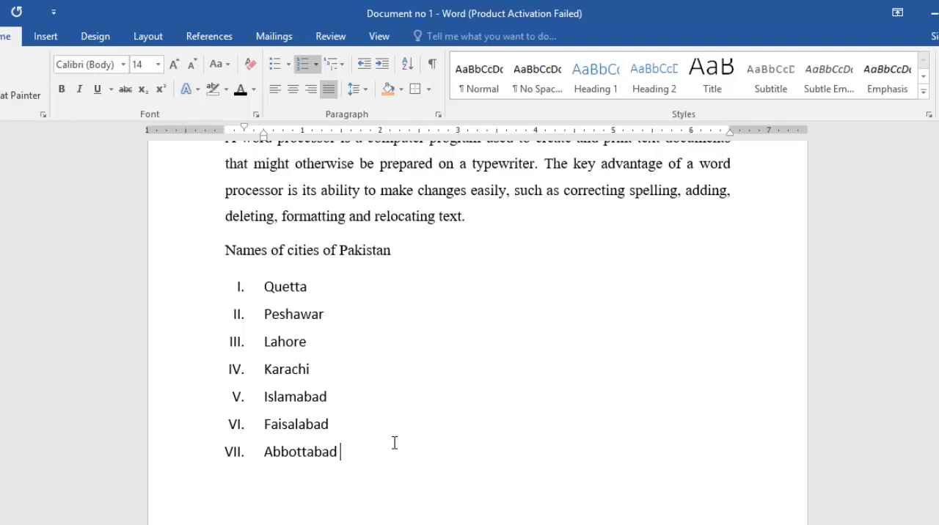
# End the numbered list after Abbottabad and paste "MS Word Begginers Guide Ep 4 Paragraph Indents, Shadding and Border" as an unnumbered paragraph below it
pyautogui.press('Return')
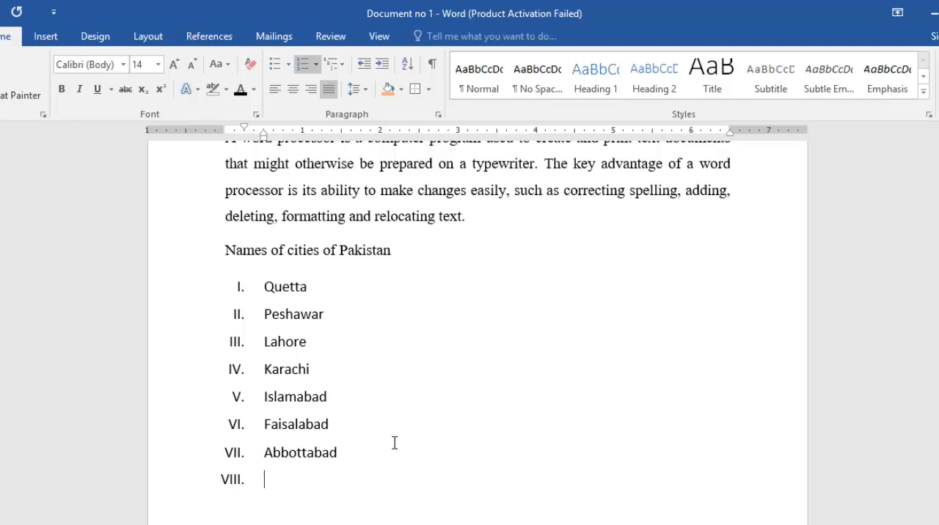
pyautogui.press('BackSpace')
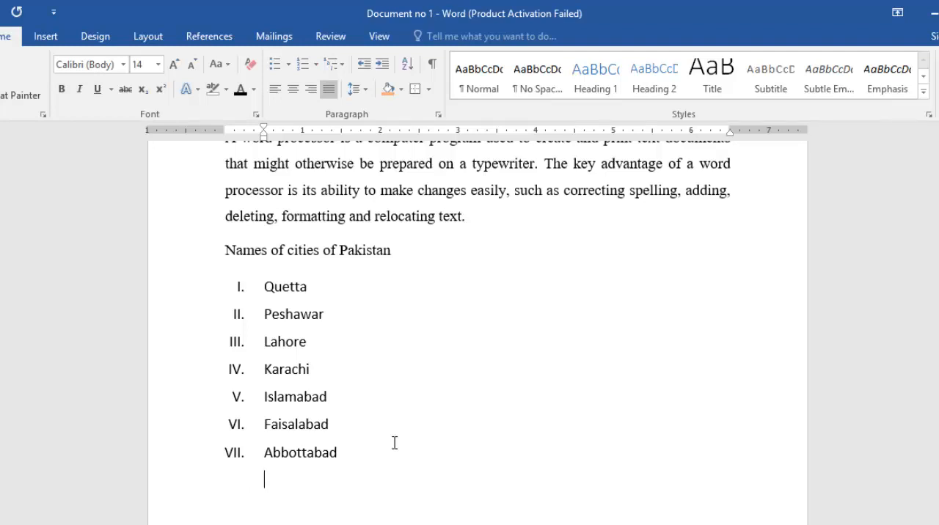
pyautogui.press('BackSpace')
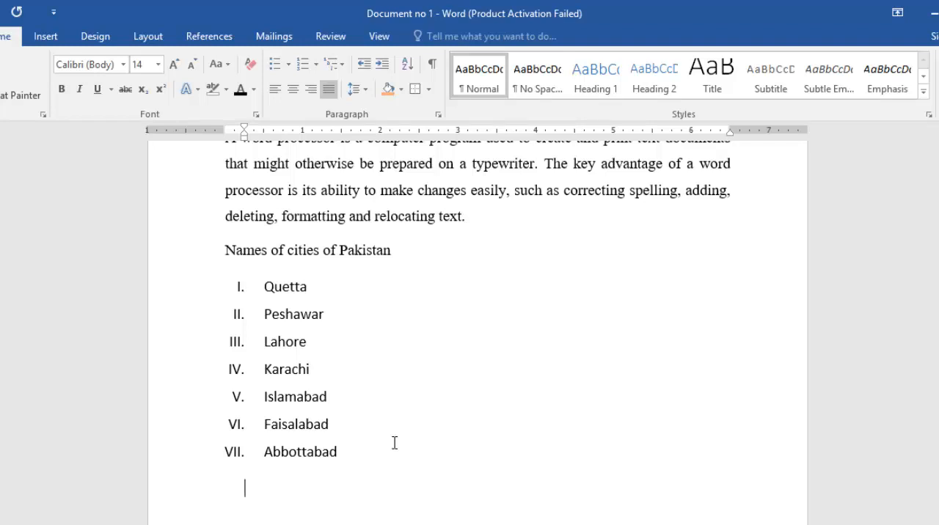
pyautogui.press('BackSpace')
pyautogui.write('MS Word Begginers Guide Ep 4 Paragraph Indents, Shadding and Border')
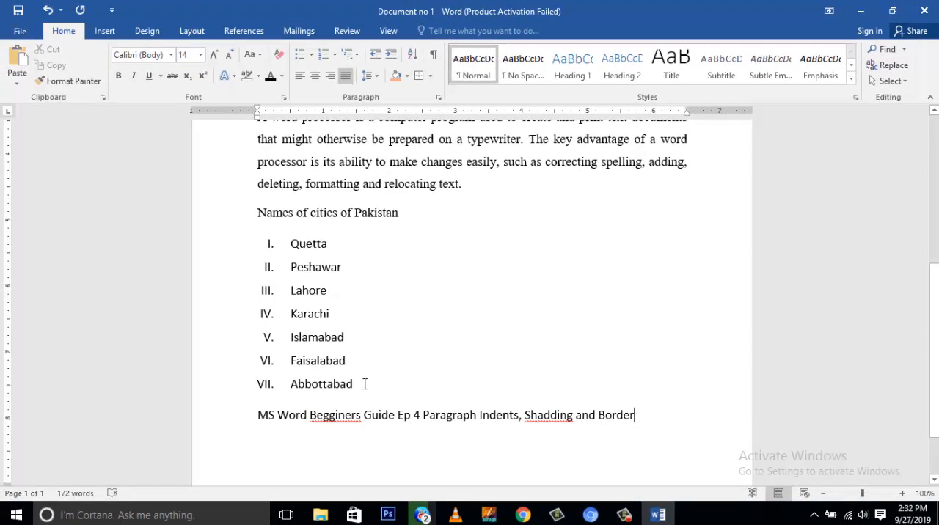
# Increase the indent of the seven numbered cities by several levels
pyautogui.moveTo(355, 384); pyautogui.dragTo(277, 256)
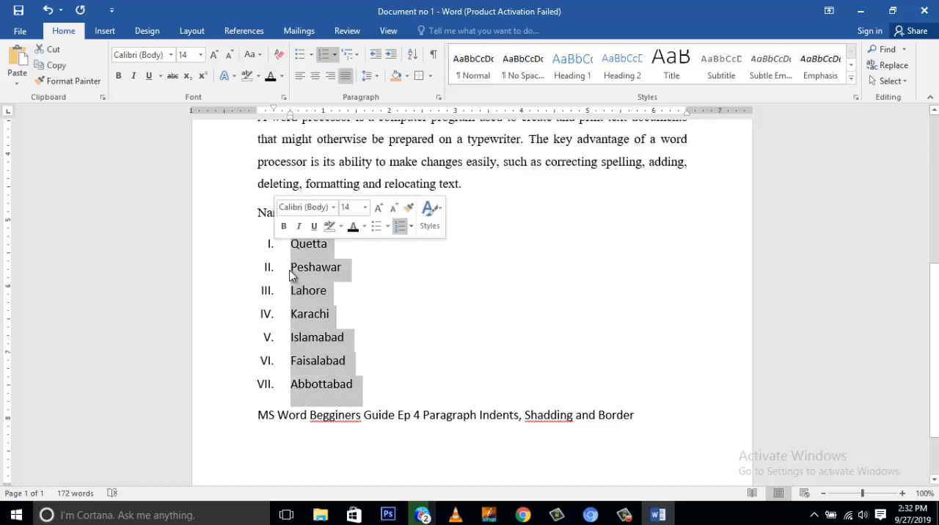
pyautogui.click(392, 56)
pyautogui.click(391, 57)
pyautogui.click(391, 57)
pyautogui.click(391, 57)
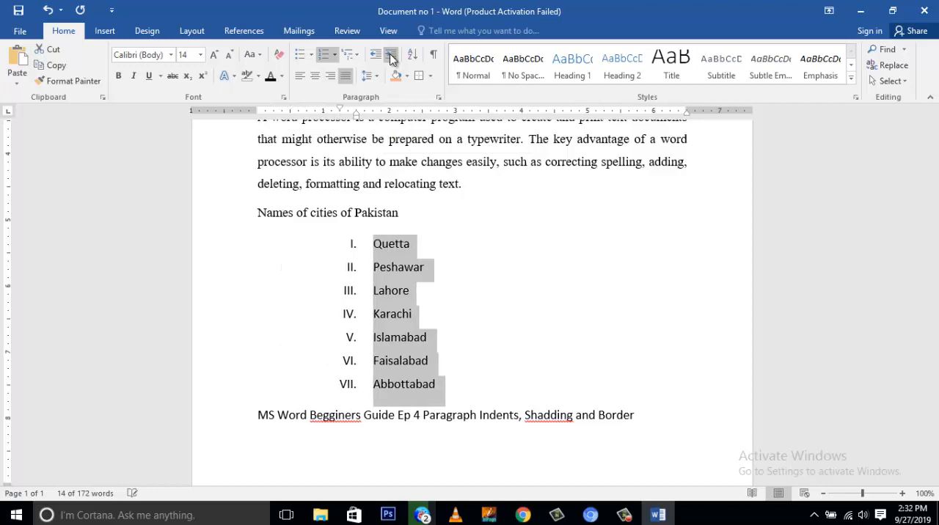
pyautogui.click(391, 56)
# Decrease the numbered list's indent to the margin, and increase it one level so its text starts at 0.5 inch
pyautogui.click(376, 55)
pyautogui.click(375, 56)
pyautogui.click(375, 56)
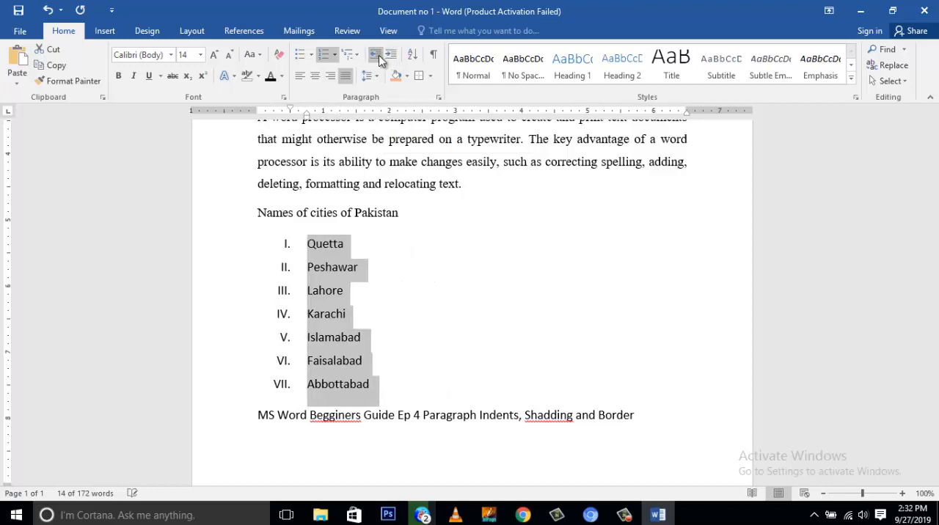
pyautogui.click(375, 56)
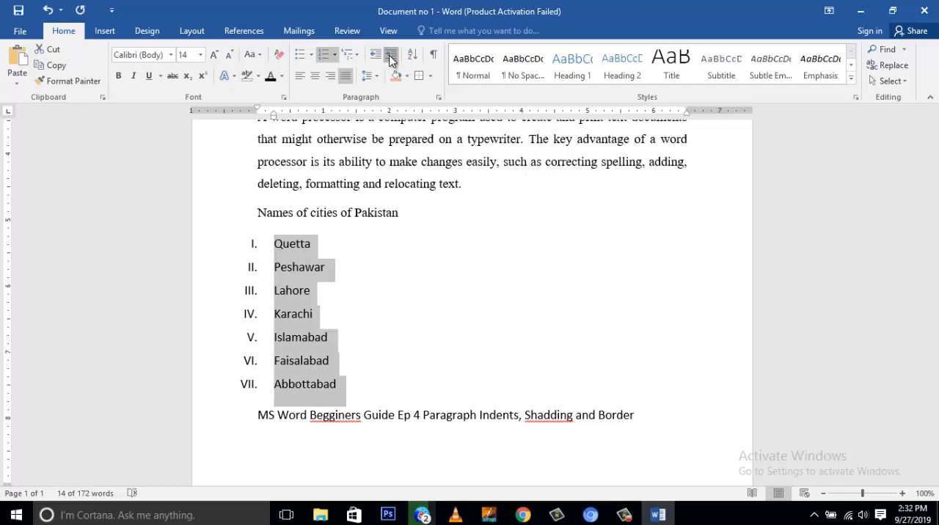
pyautogui.click(392, 54)
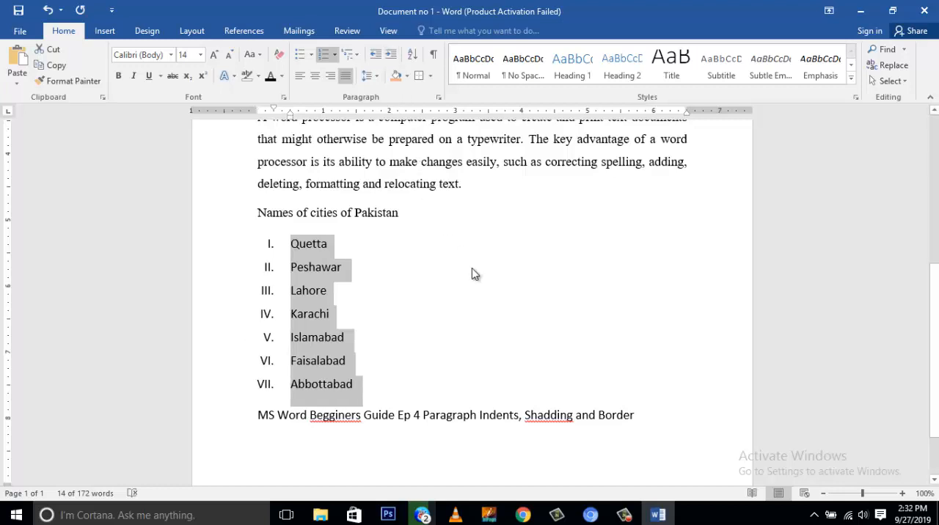